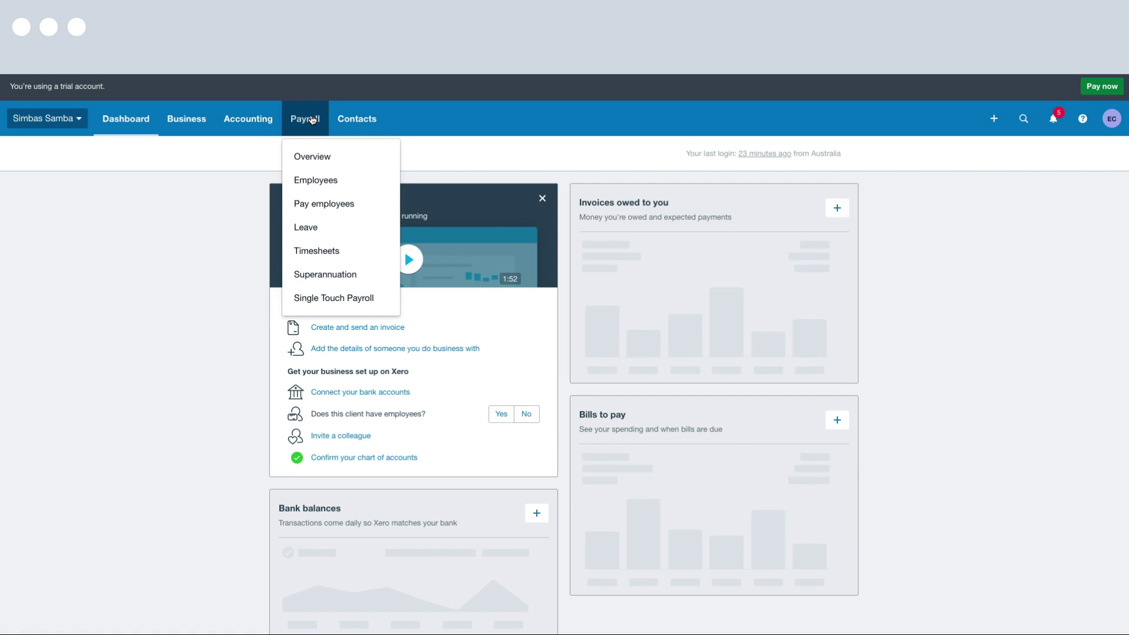
# Browse the Payroll Overview setup checklist and begin the Organisation details task
pyautogui.click(352, 159)
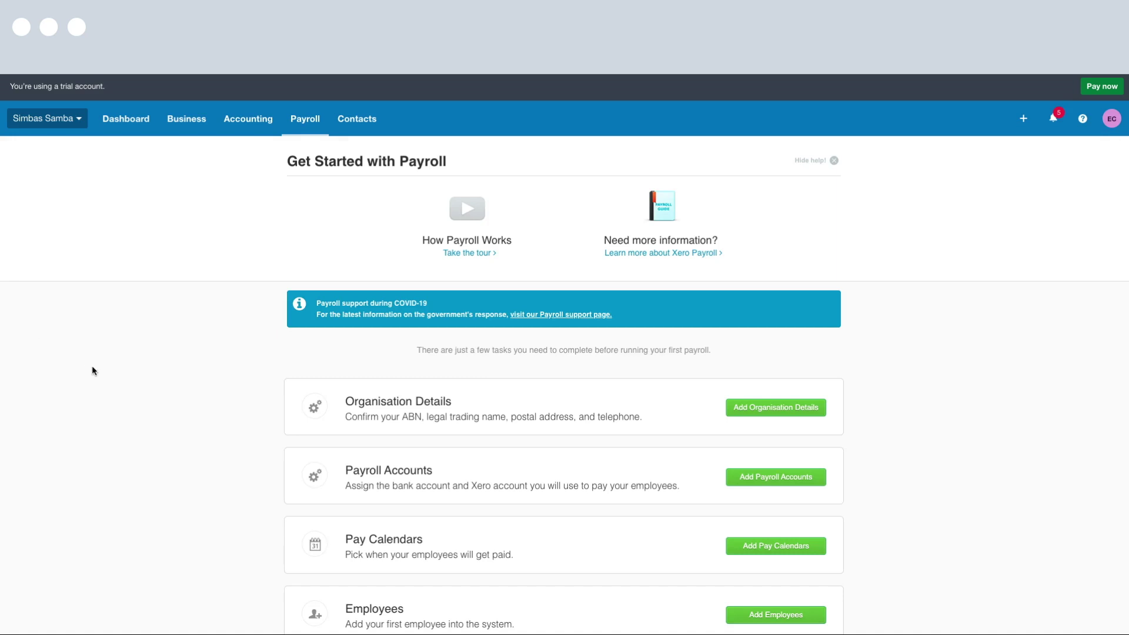
pyautogui.scroll(-3, 92, 367)
pyautogui.scroll(3, 92, 366)
pyautogui.scroll(-1, 184, 348)
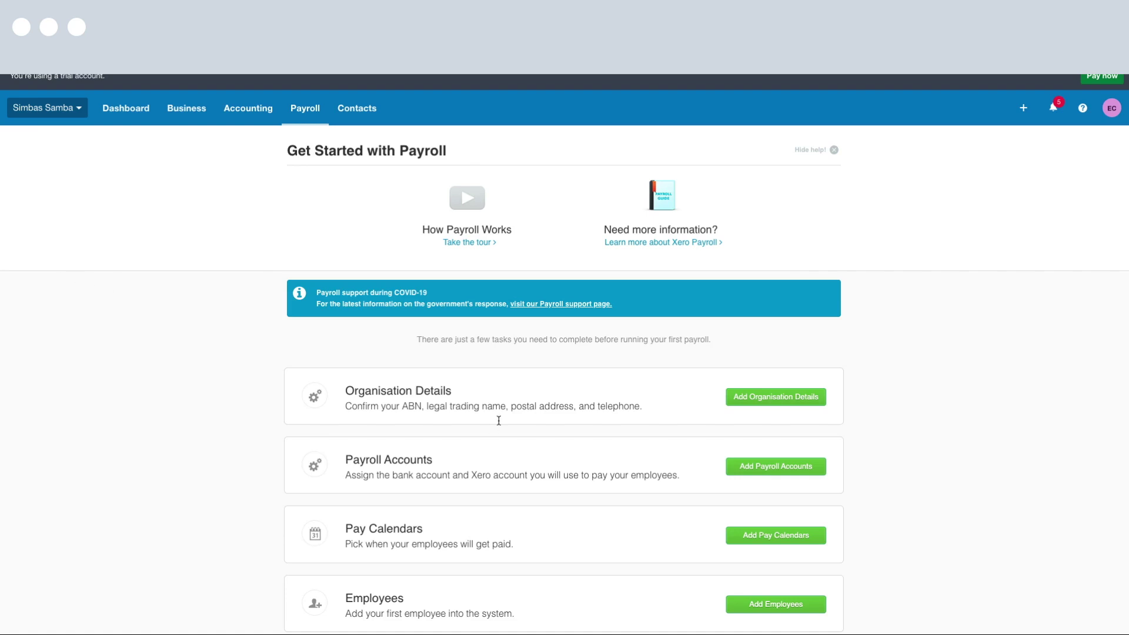
pyautogui.click(805, 398)
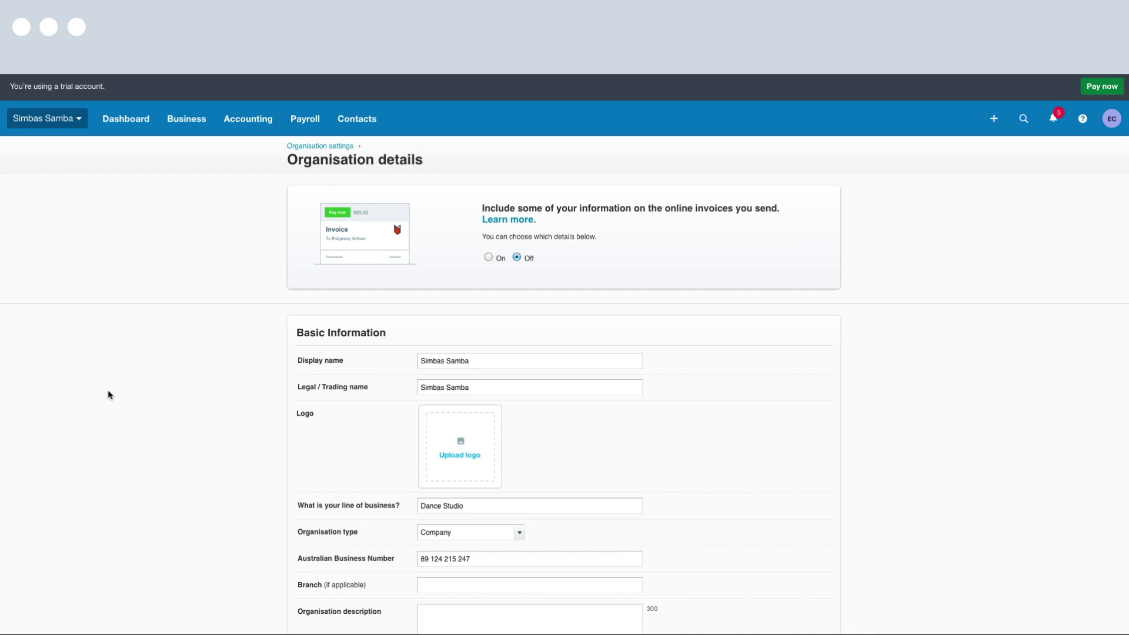
# Review Simbas Samba's ABN, Hawthorn postal address and telephone, then save the organisation details
pyautogui.scroll(-1, 107, 389)
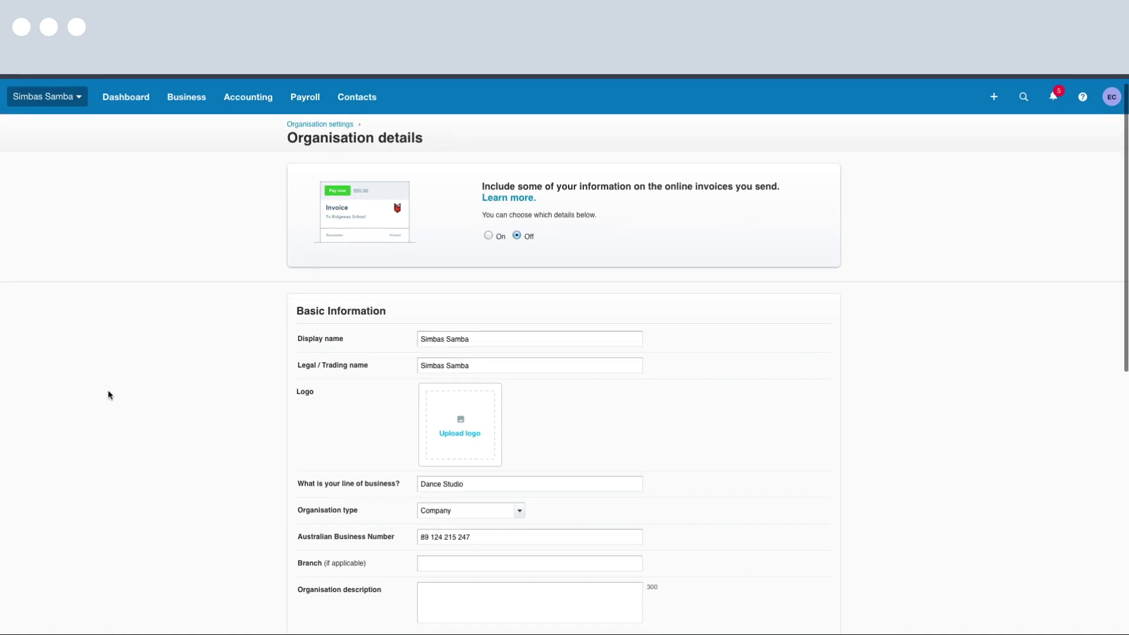
pyautogui.scroll(-2, 109, 393)
pyautogui.scroll(-1, 108, 389)
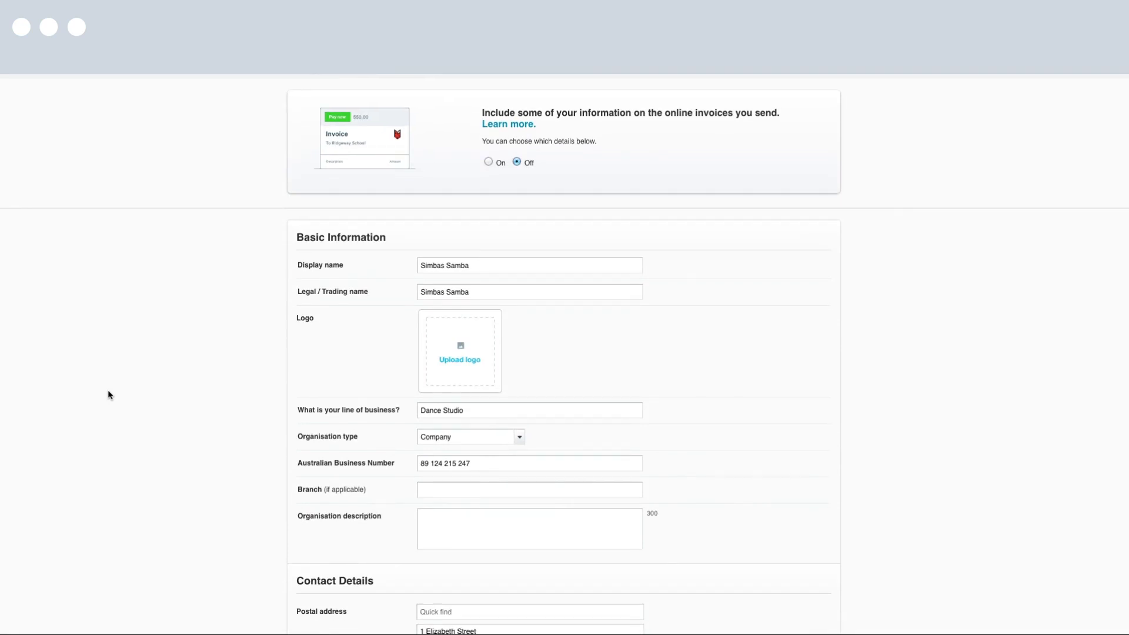
pyautogui.scroll(-3, 108, 389)
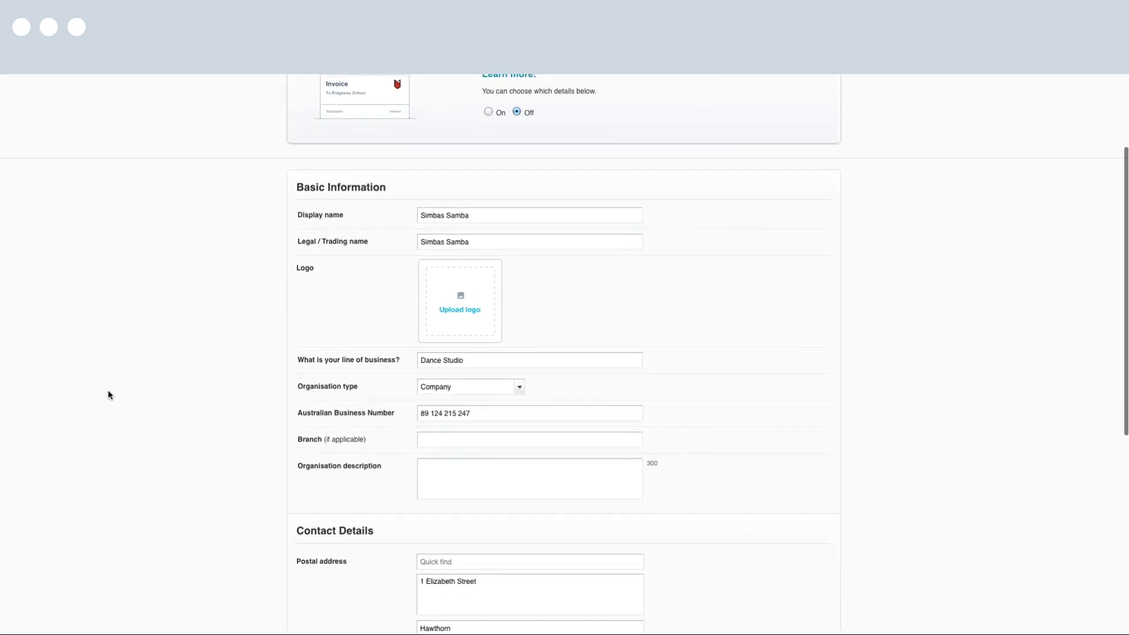
pyautogui.scroll(-1, 108, 394)
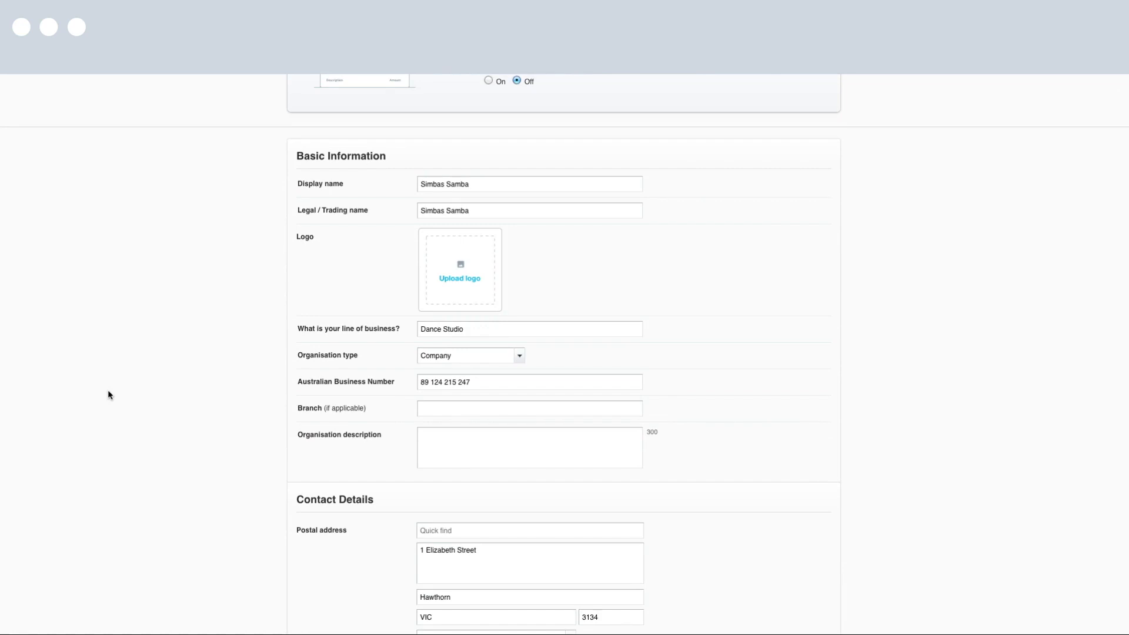
pyautogui.scroll(-4, 109, 394)
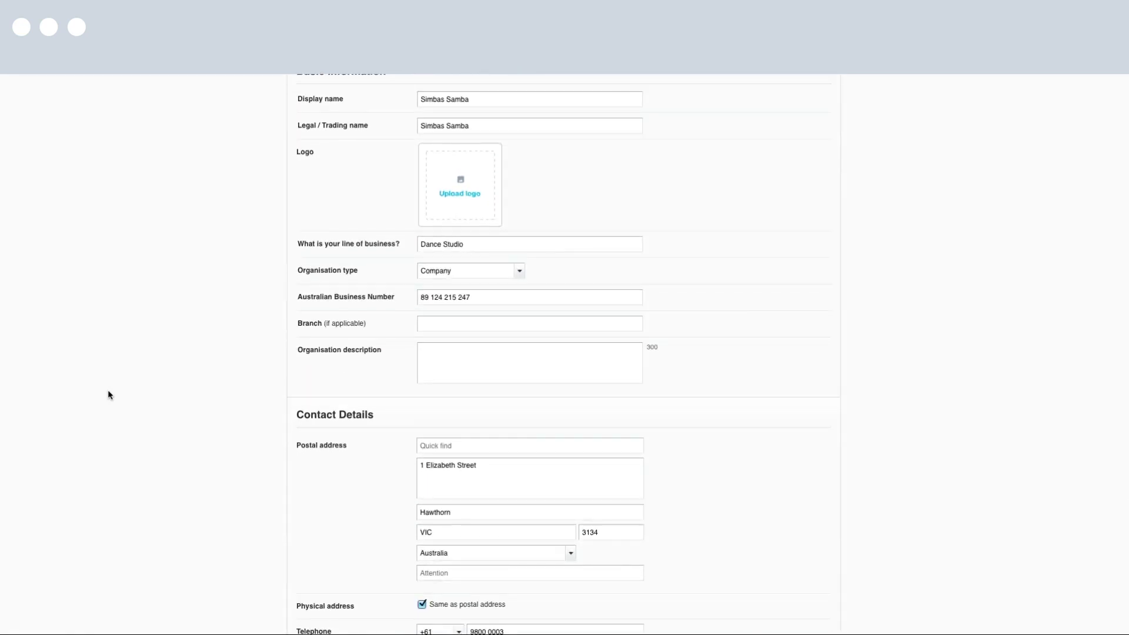
pyautogui.scroll(-6, 108, 394)
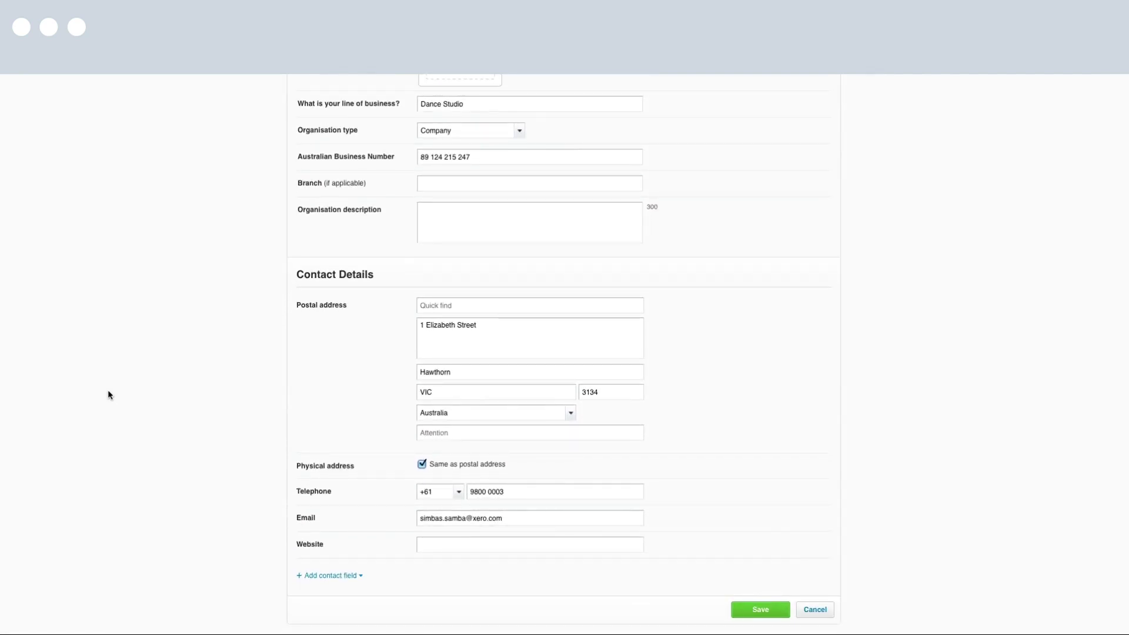
pyautogui.click(761, 610)
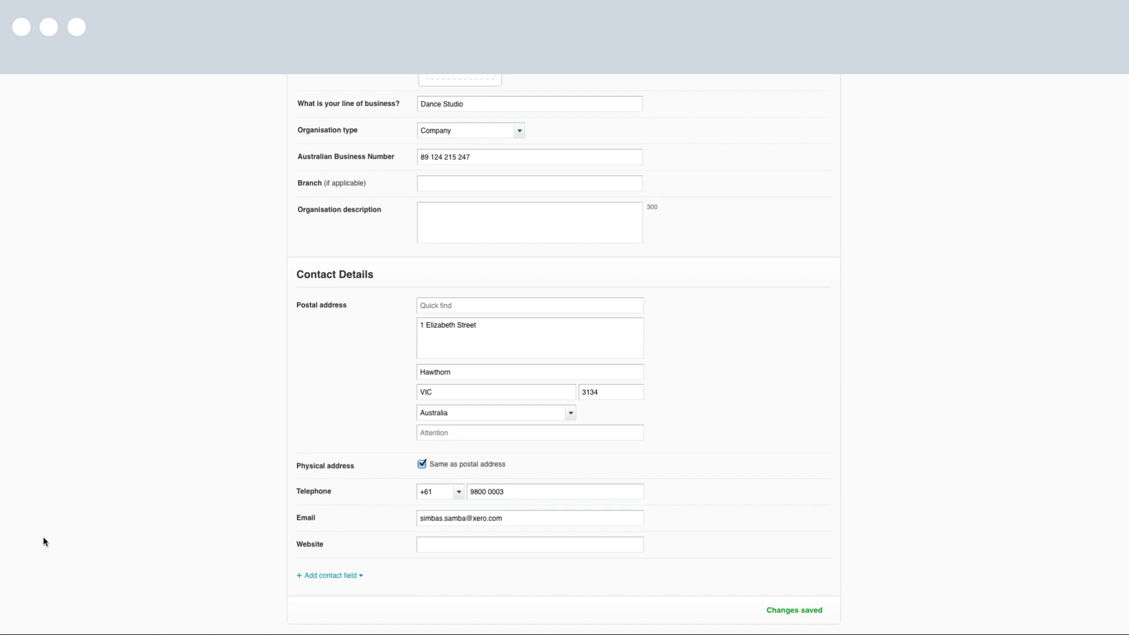
pyautogui.scroll(7, 44, 537)
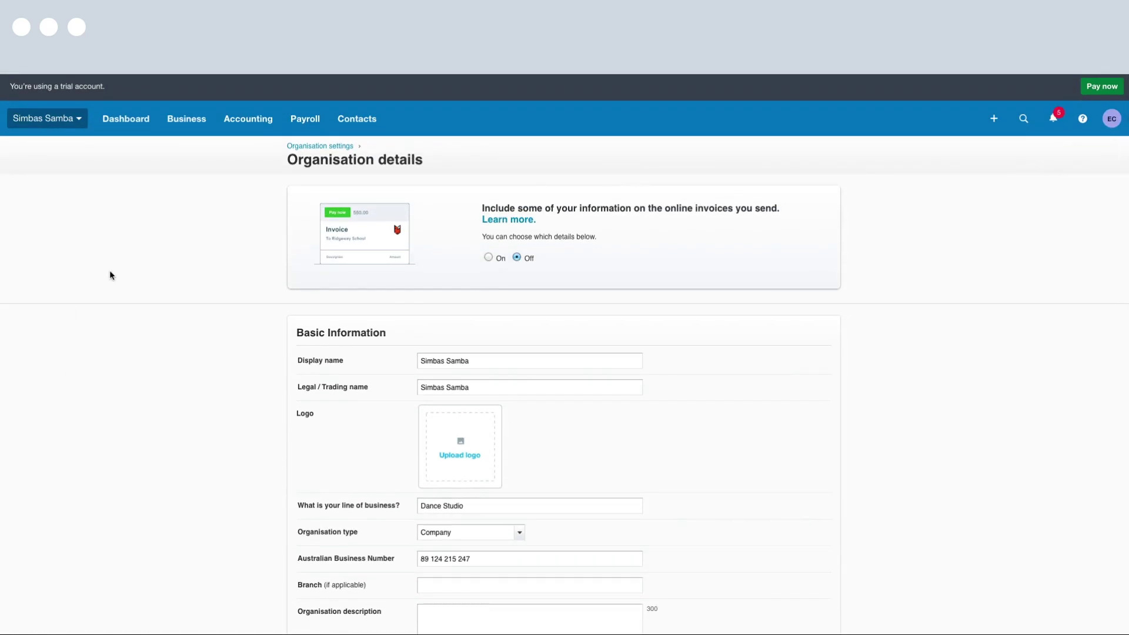
pyautogui.click(305, 118)
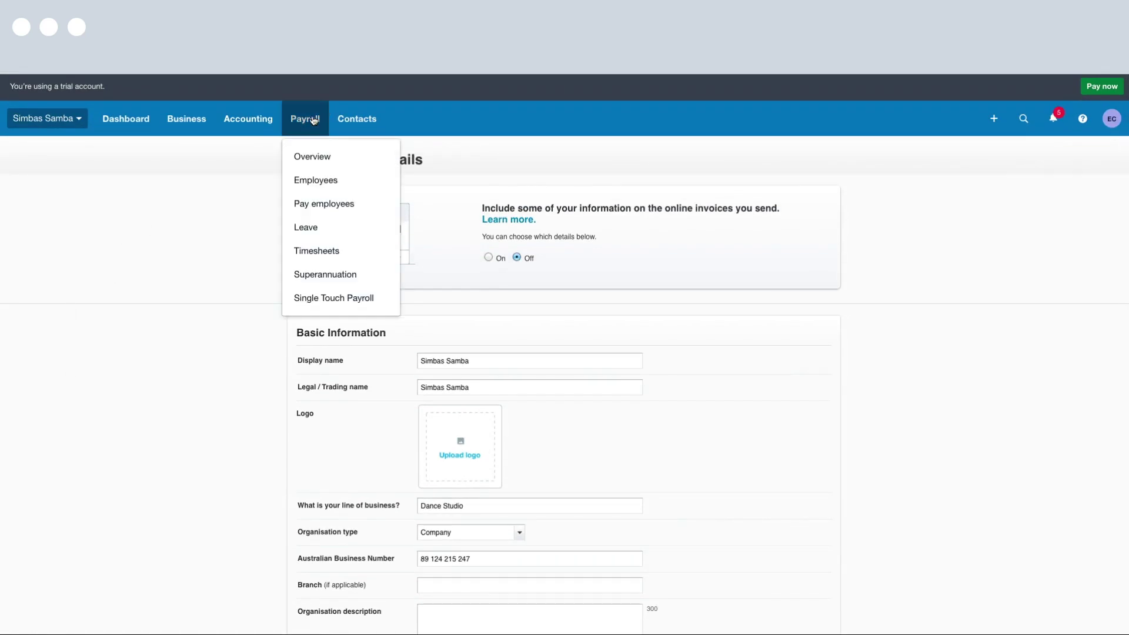
# Go from Payroll Overview to Accounting > Bank accounts and start adding a bank account
pyautogui.click(369, 158)
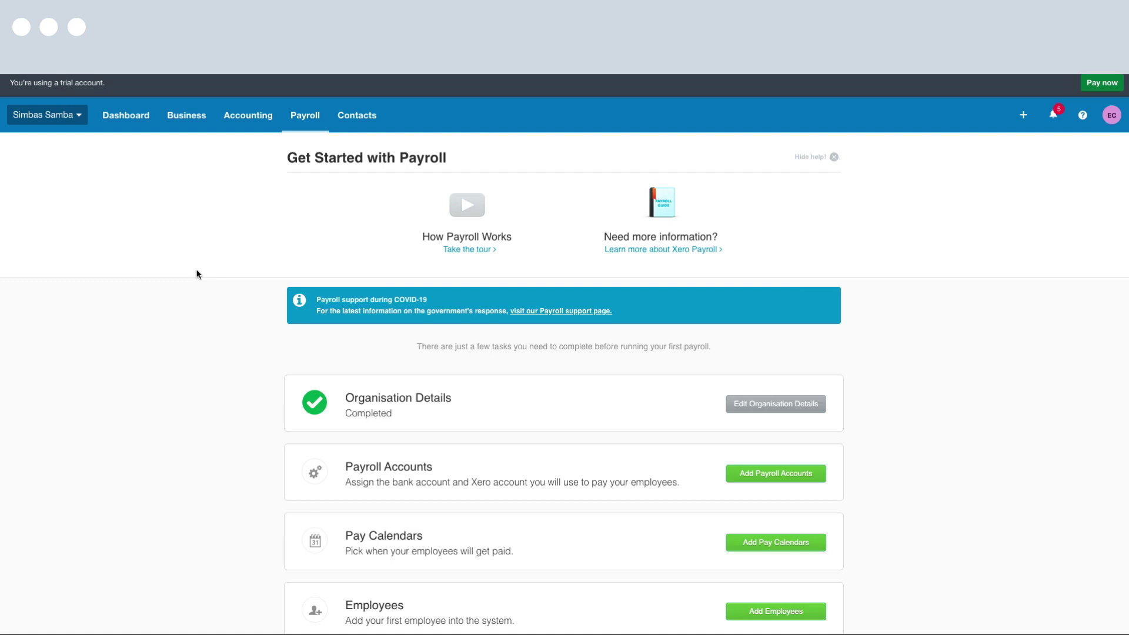
pyautogui.click(243, 121)
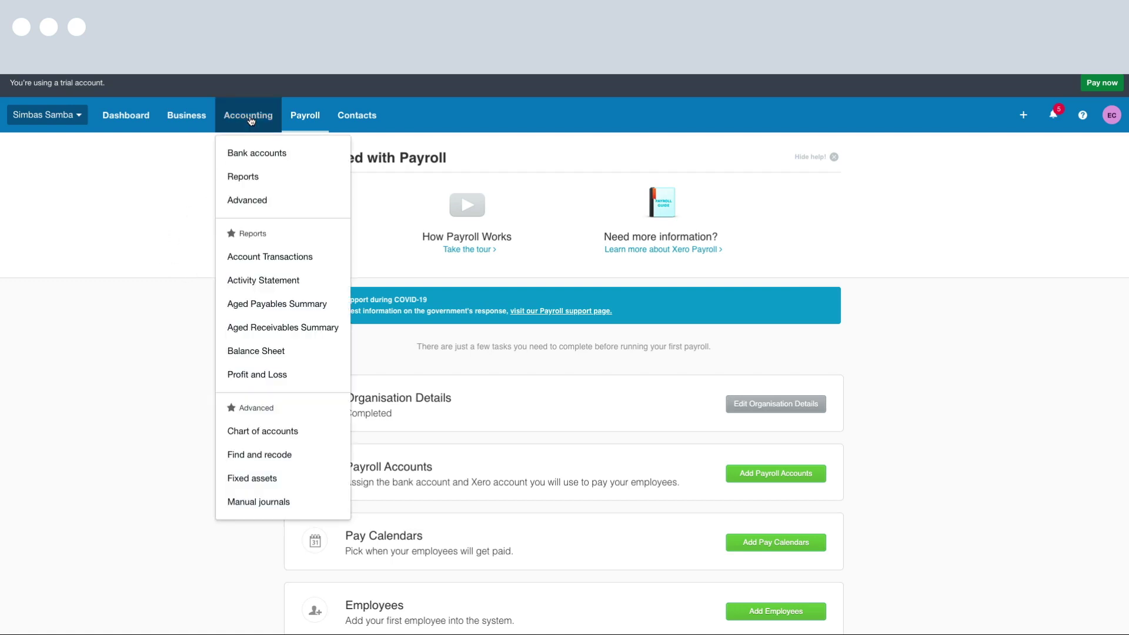
pyautogui.click(303, 153)
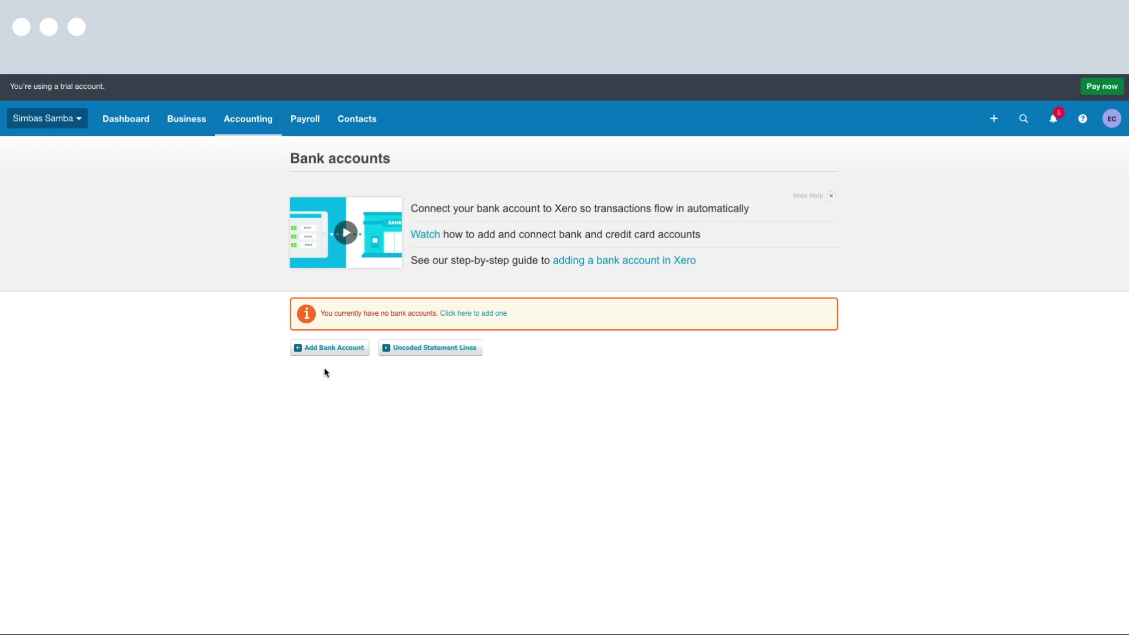
pyautogui.click(351, 352)
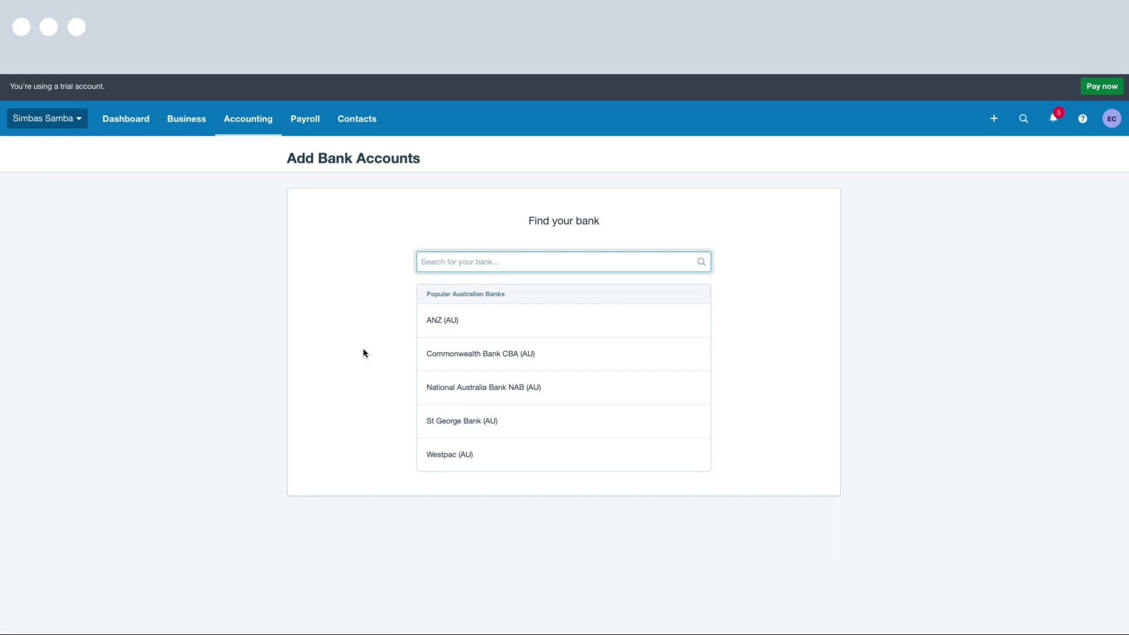
# Add a Commonwealth Bank CBA (AU) everyday account named Business Account in AUD
pyautogui.click(565, 357)
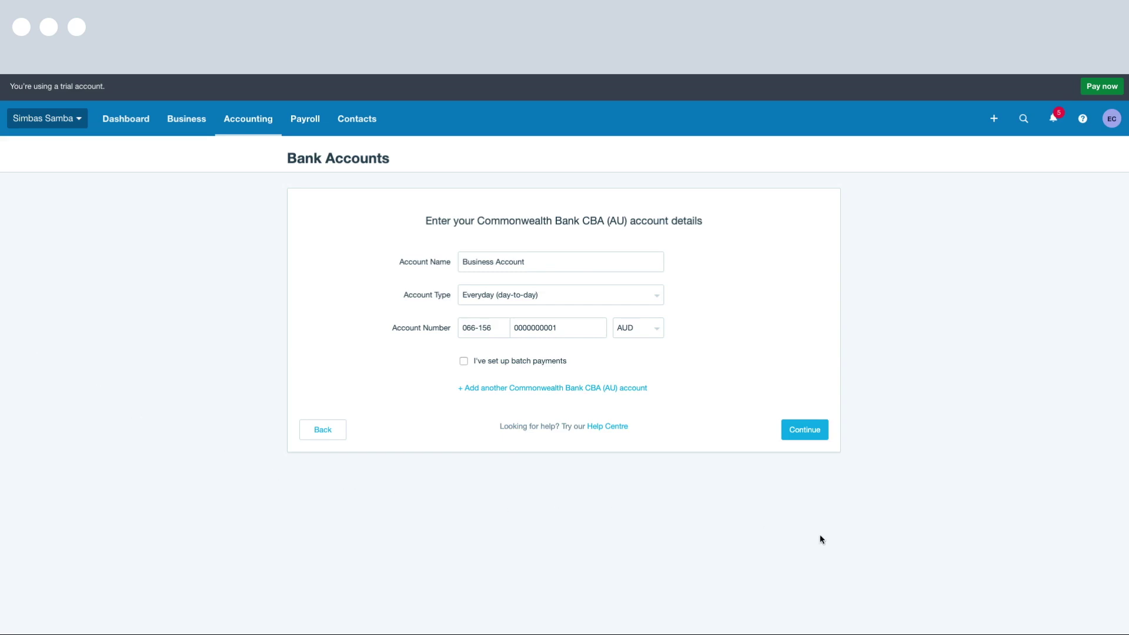
pyautogui.click(817, 431)
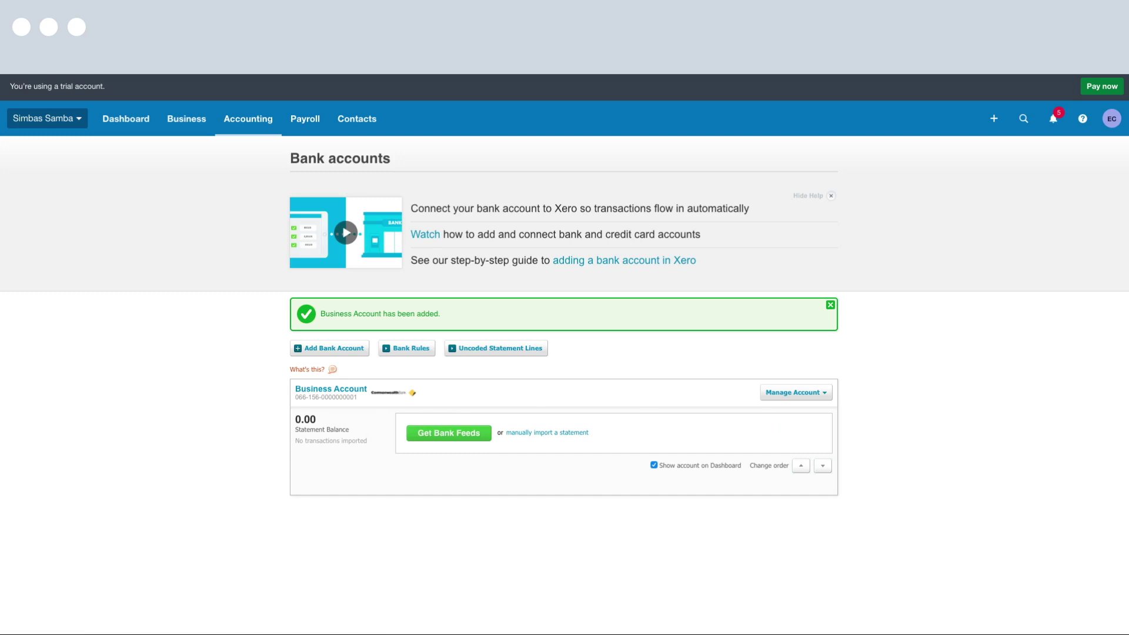
pyautogui.click(306, 124)
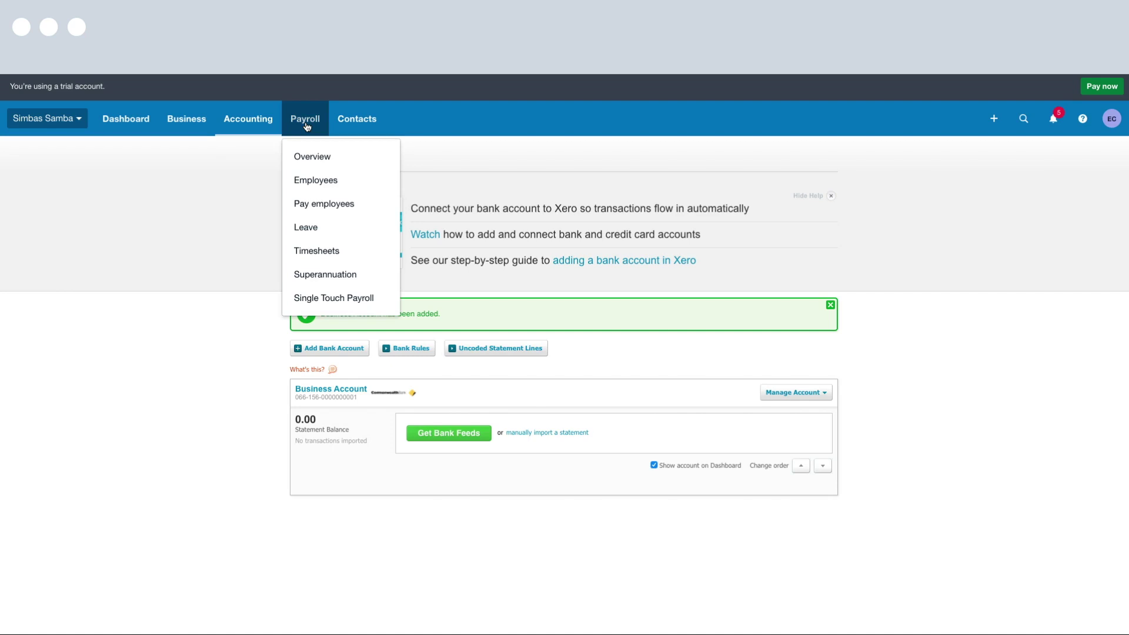
# Return to the payroll checklist and open the Payroll Accounts setup task
pyautogui.click(373, 157)
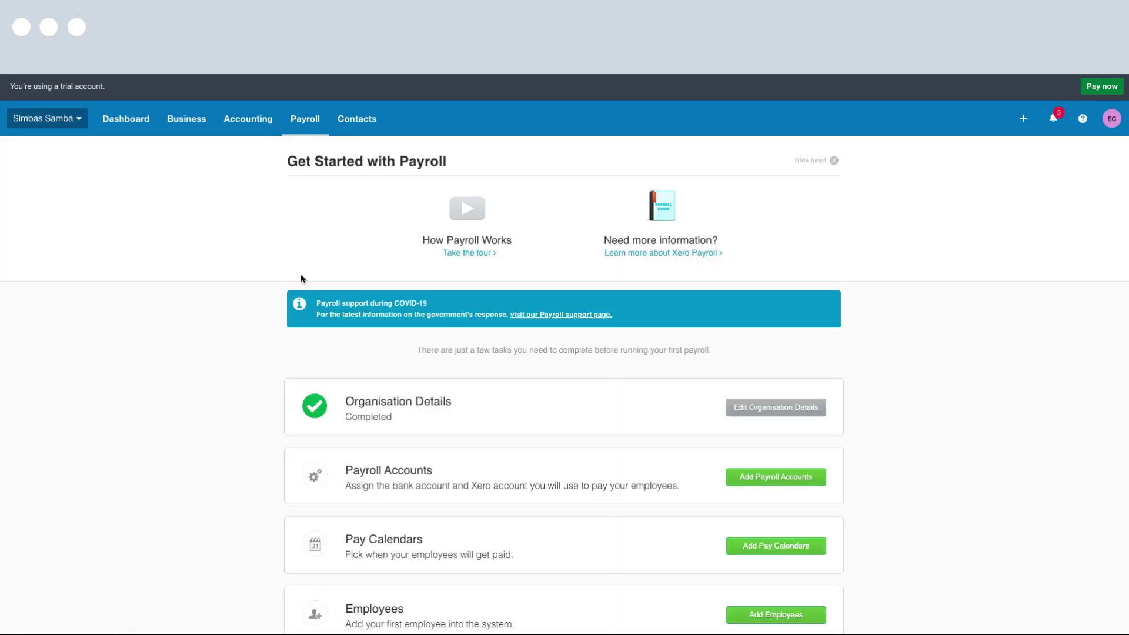
pyautogui.scroll(-3, 243, 364)
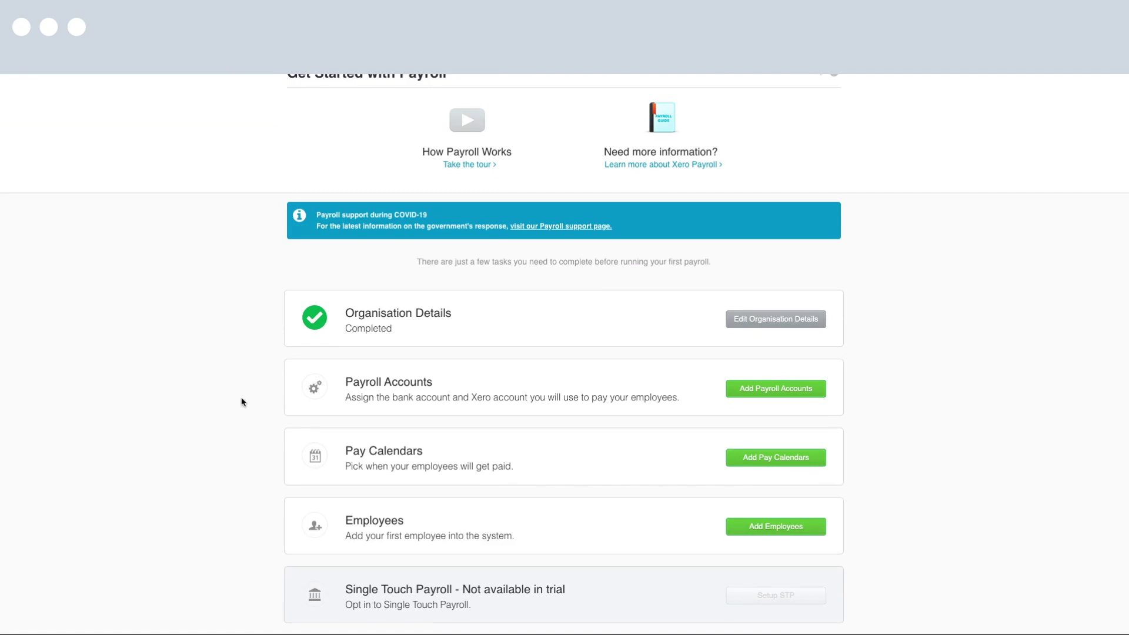
pyautogui.click(819, 395)
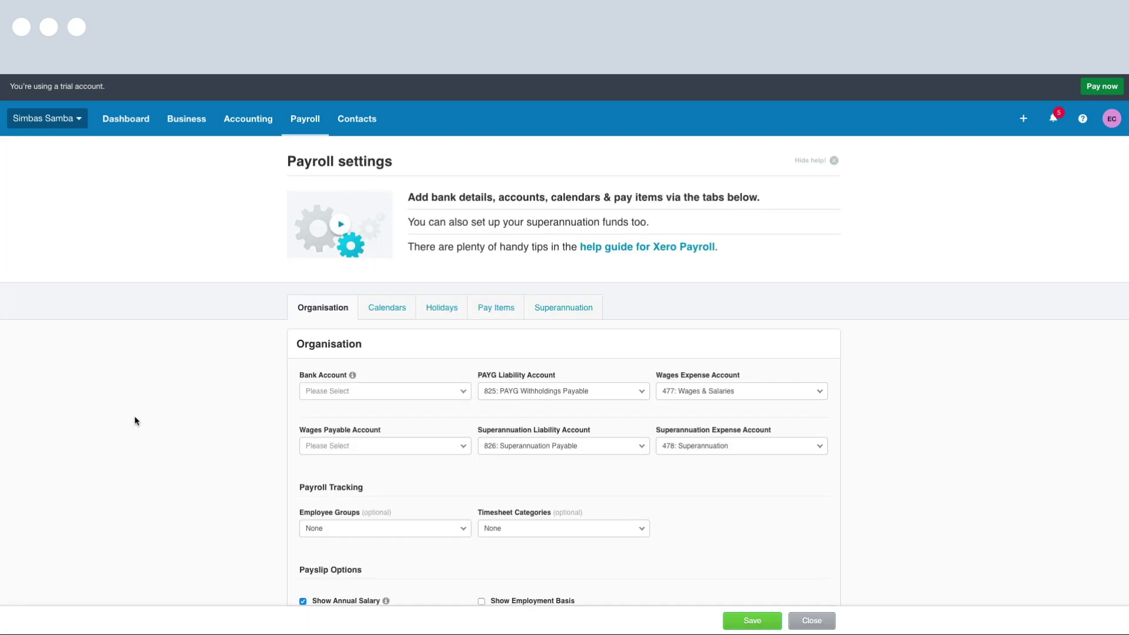
# Set Business Account as payroll bank account and 804: Wages Payable for wages, then save
pyautogui.click(466, 396)
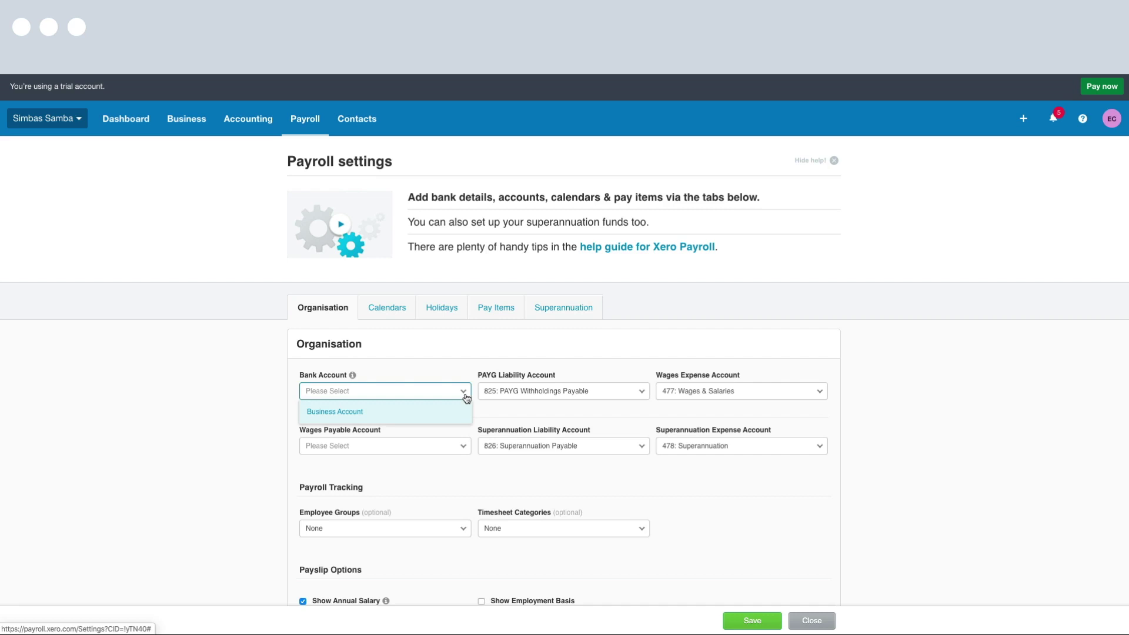
pyautogui.click(421, 411)
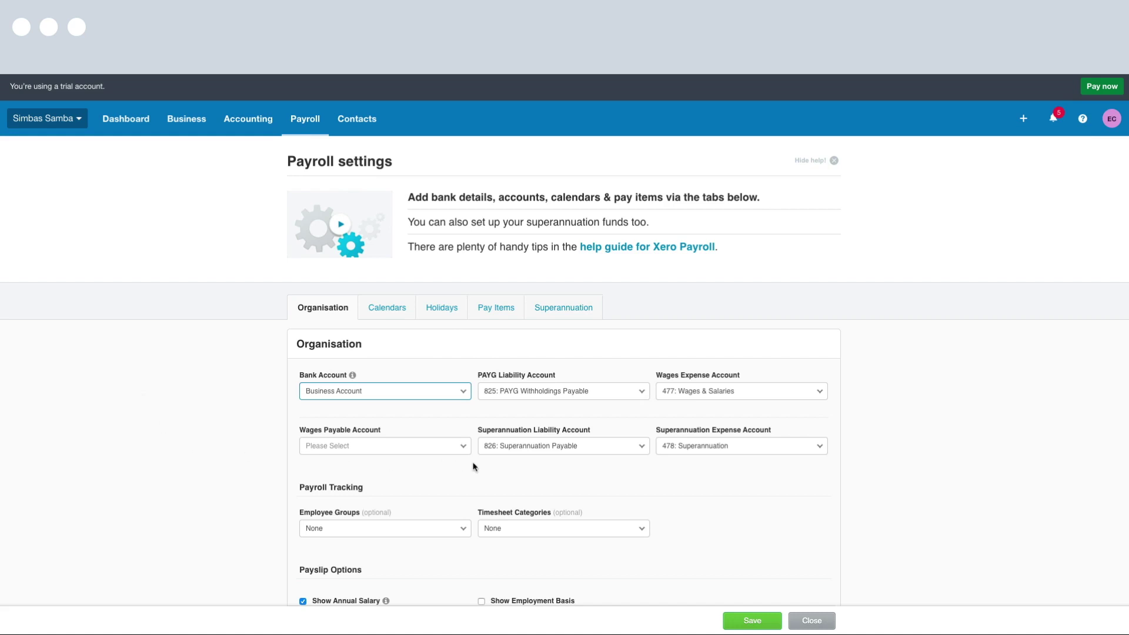
pyautogui.click(461, 448)
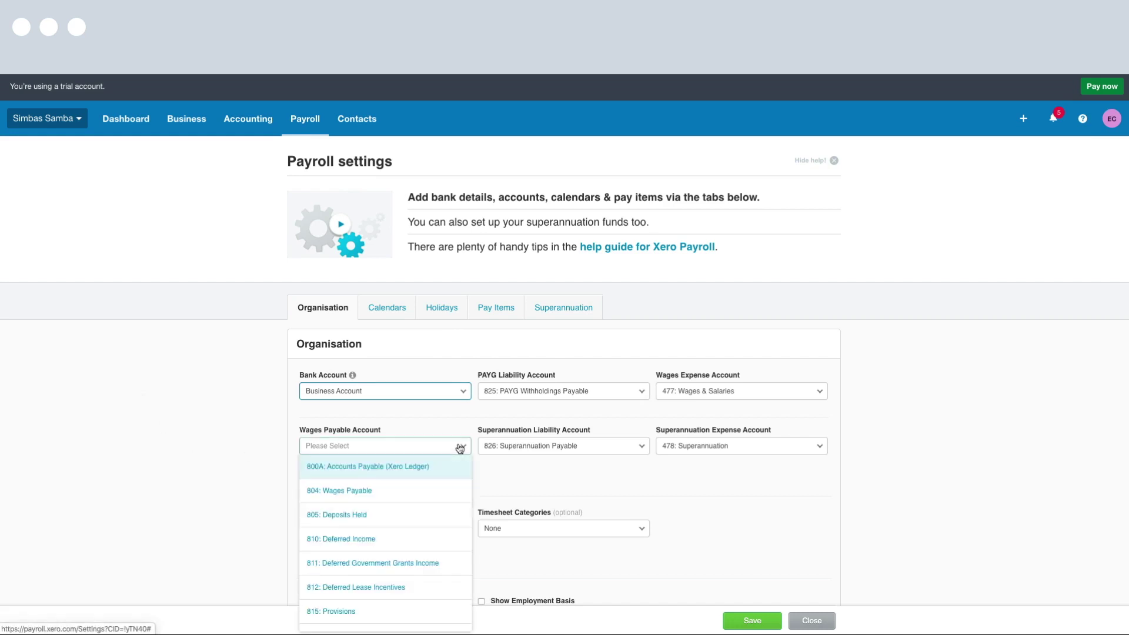
pyautogui.click(392, 495)
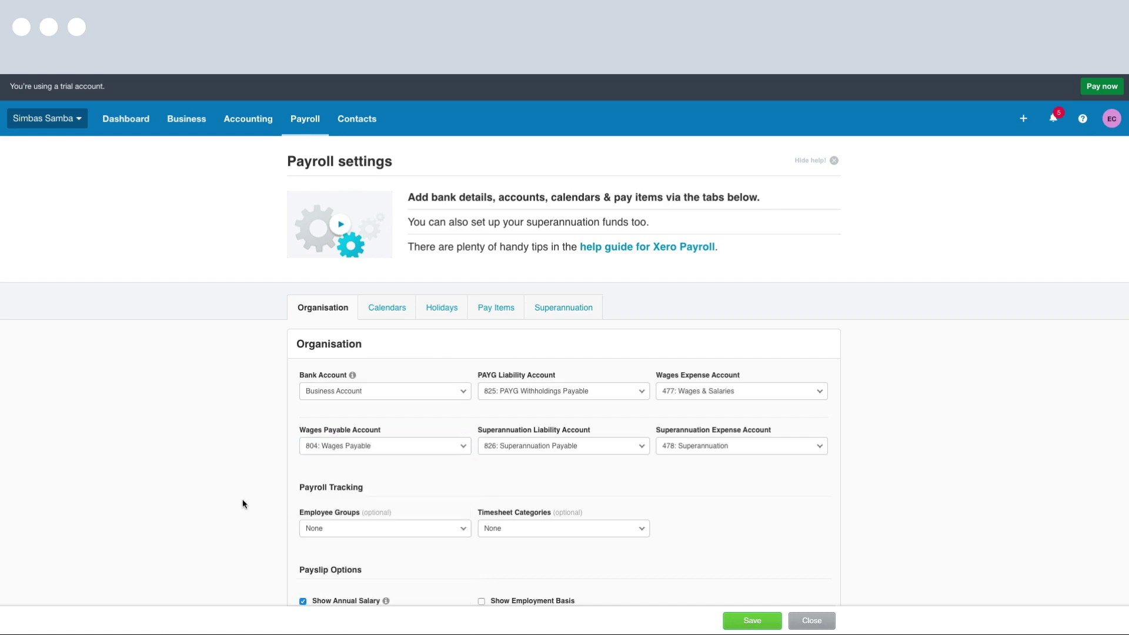
pyautogui.scroll(-2, 242, 499)
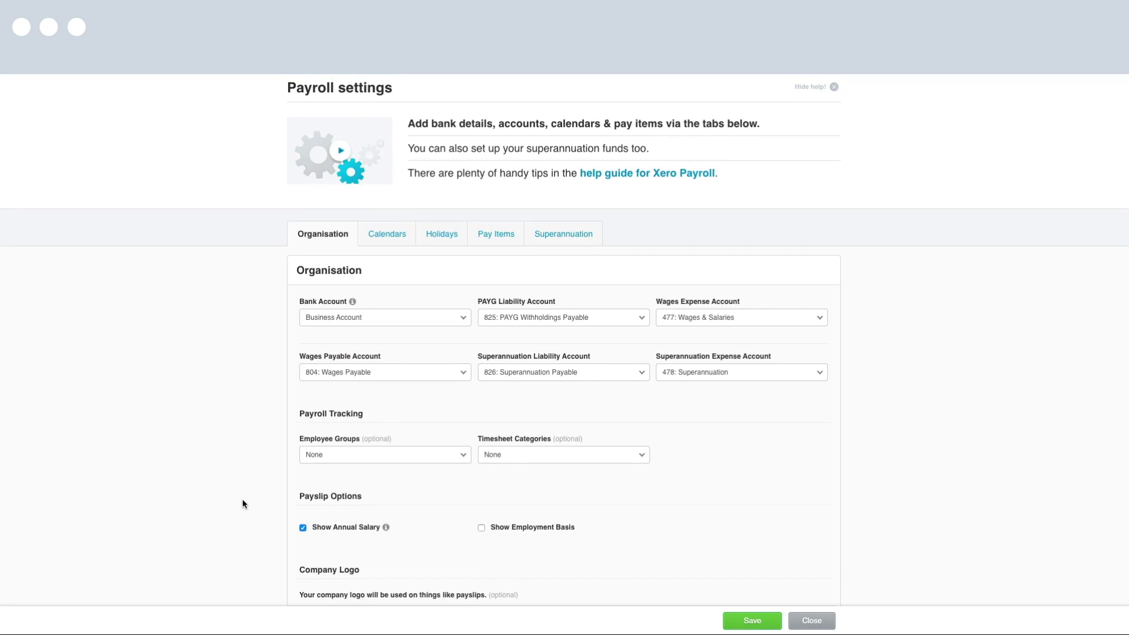
pyautogui.scroll(-4, 243, 504)
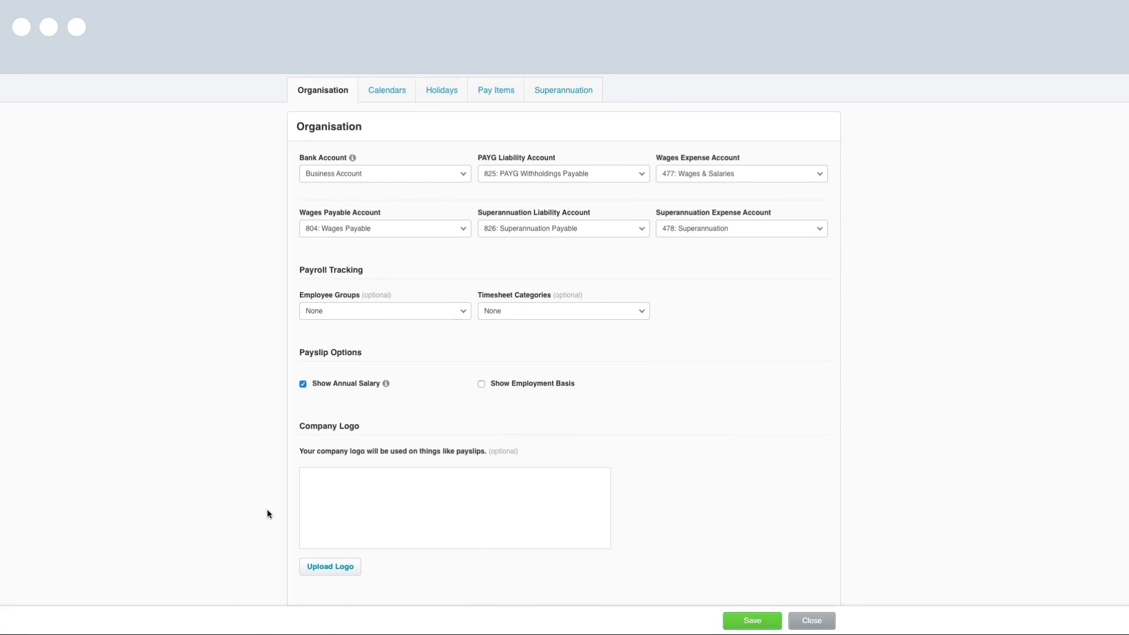
pyautogui.click(755, 620)
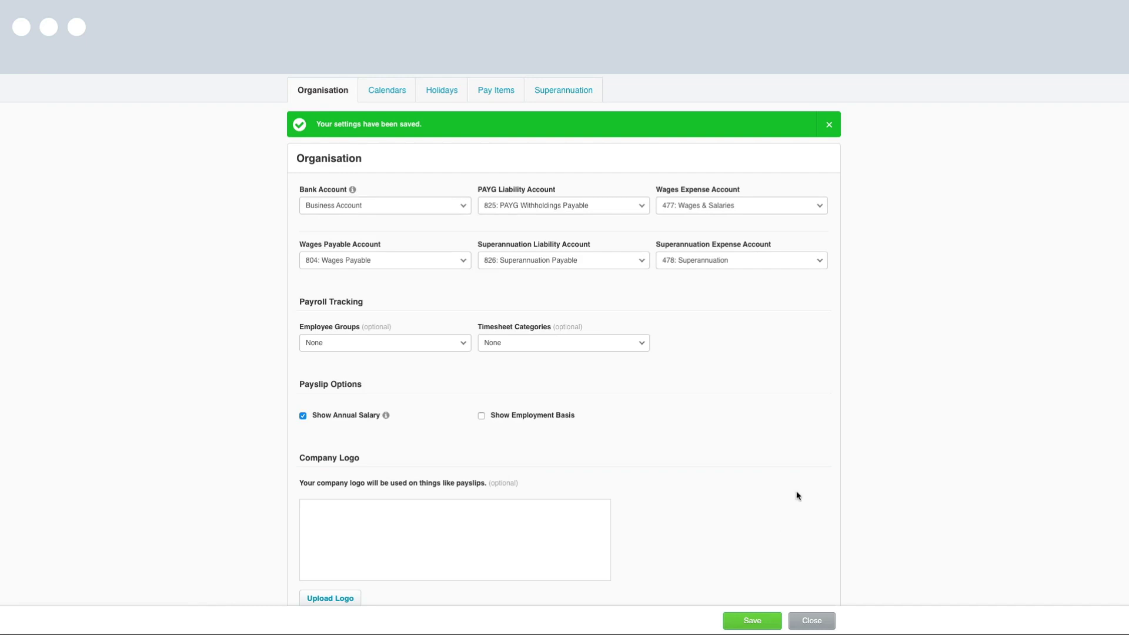
pyautogui.scroll(3, 797, 496)
pyautogui.scroll(1, 797, 495)
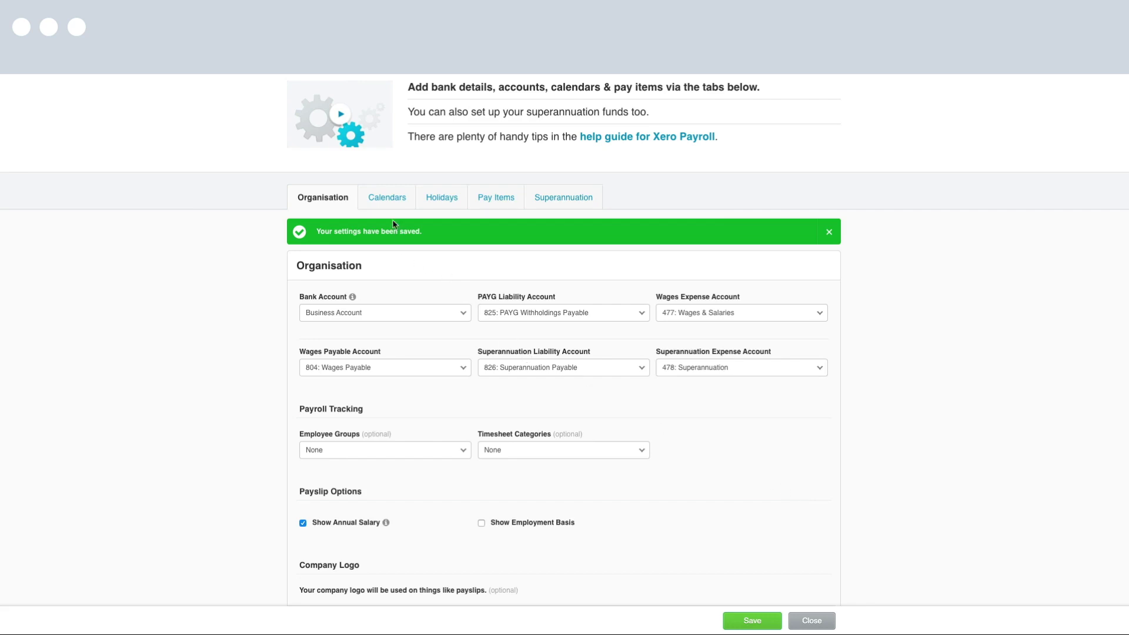
# On the Calendars tab, create a Fortnightly calendar starting 1 Apr 2020, first payment 15 Apr 2020
pyautogui.click(390, 200)
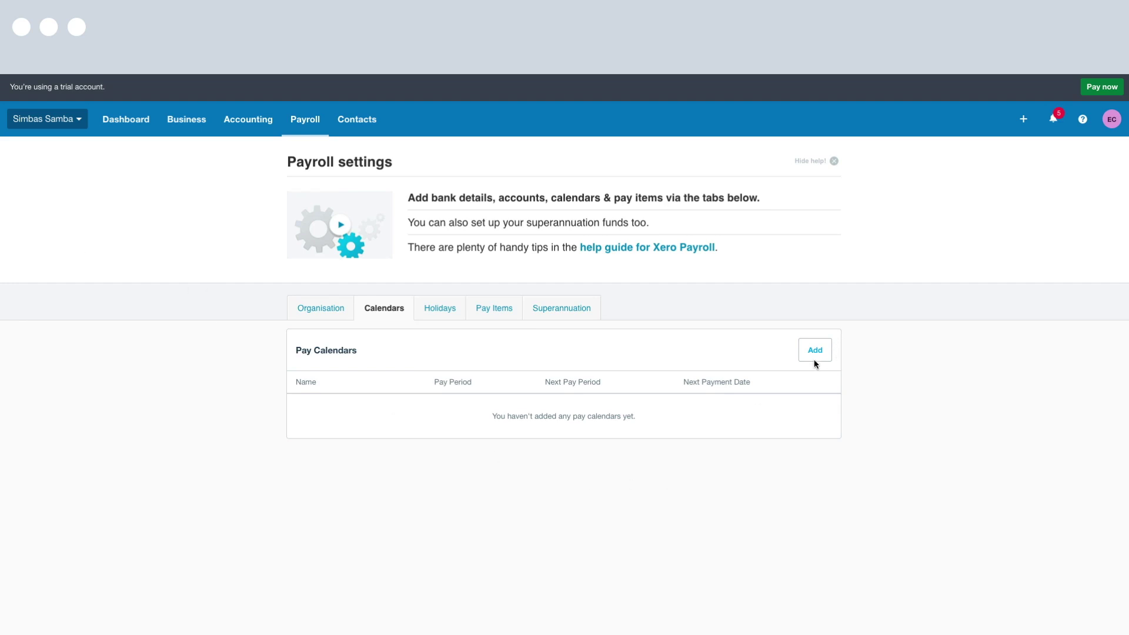
pyautogui.click(815, 352)
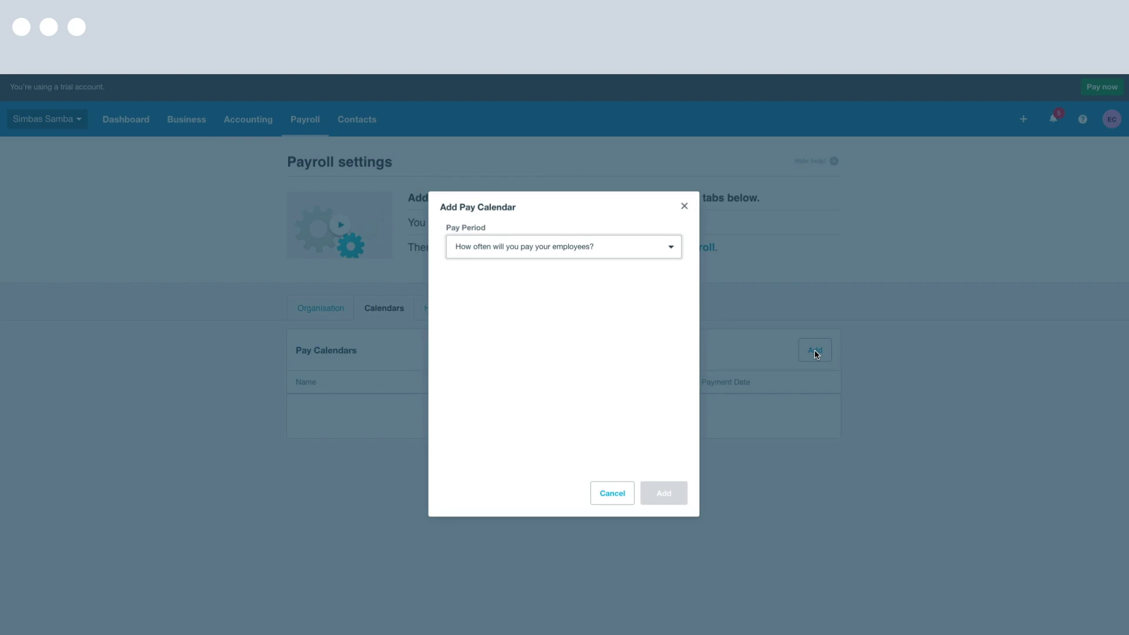
pyautogui.click(677, 251)
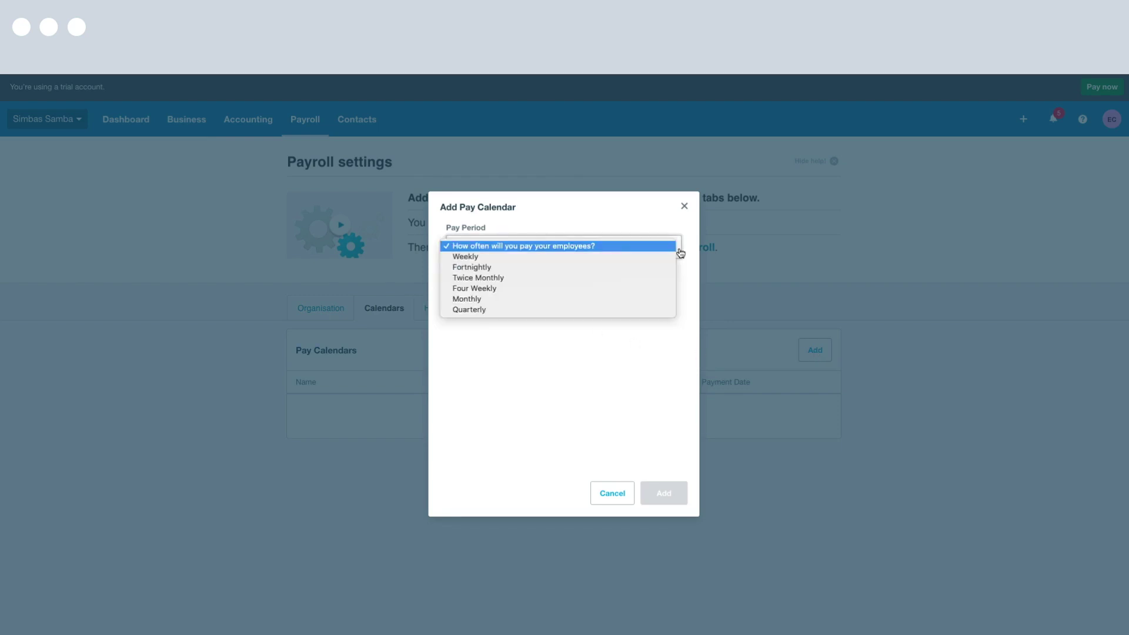
pyautogui.click(590, 268)
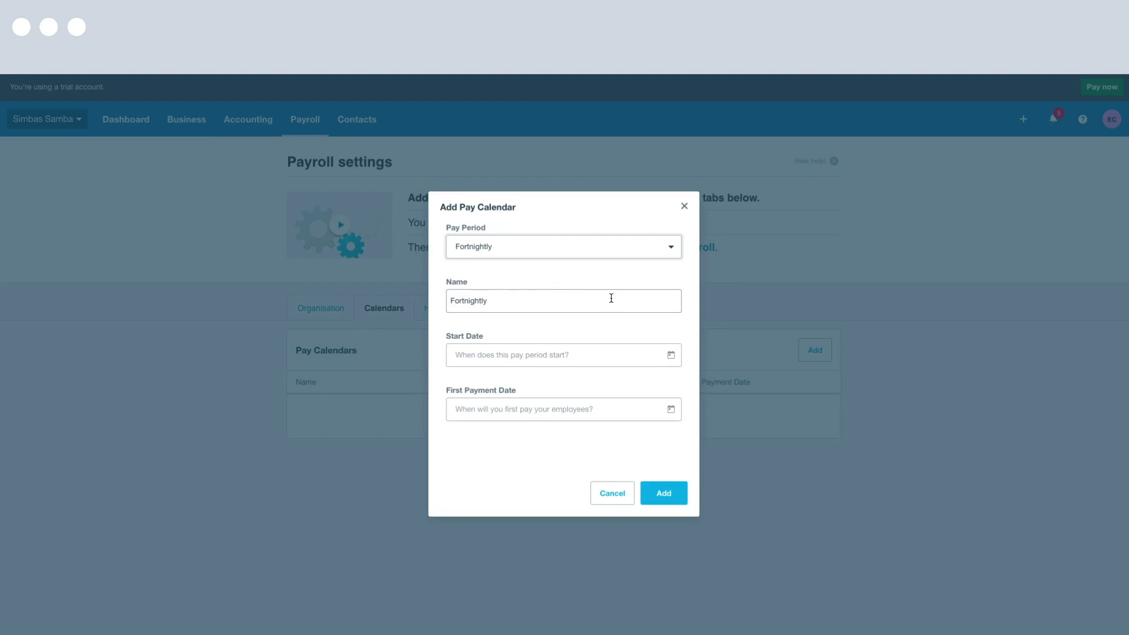
pyautogui.click(572, 355)
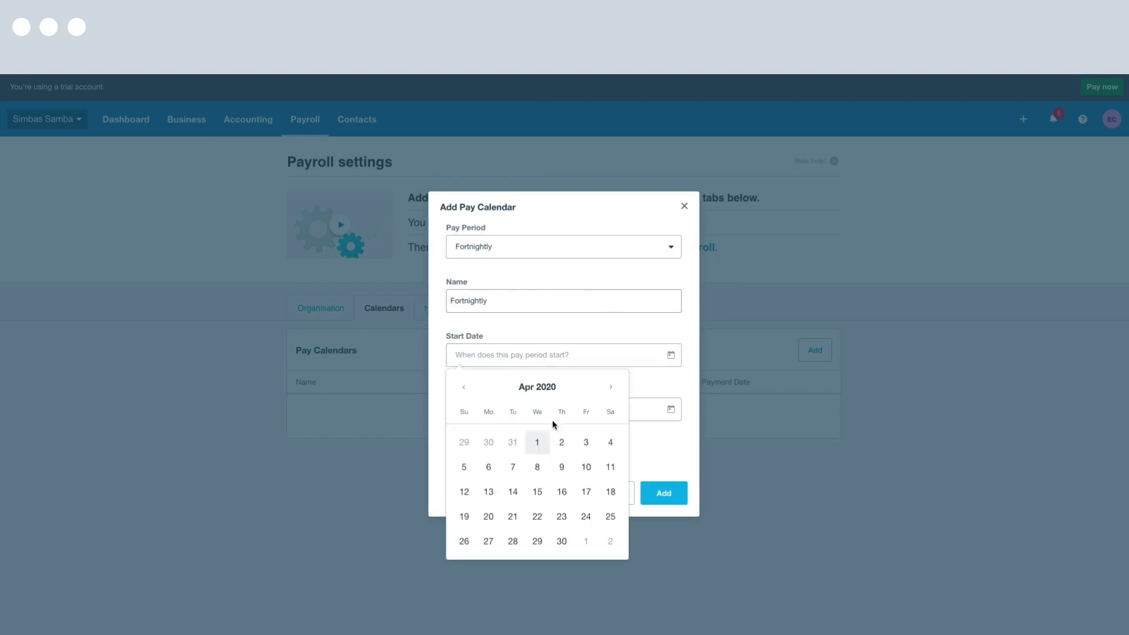
pyautogui.click(537, 370)
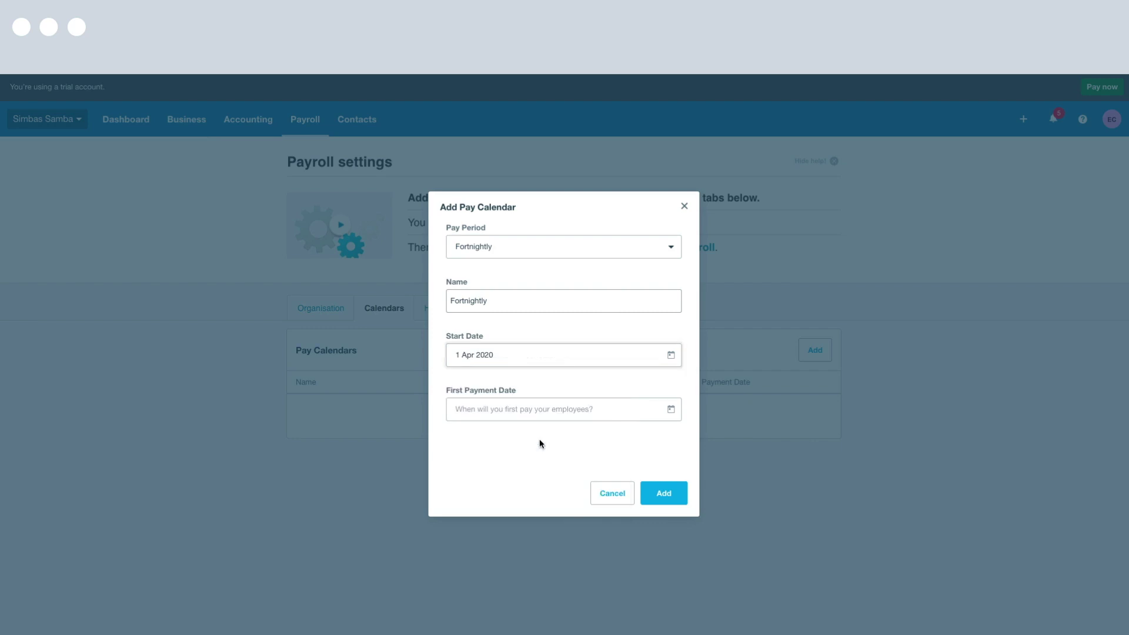
pyautogui.click(522, 410)
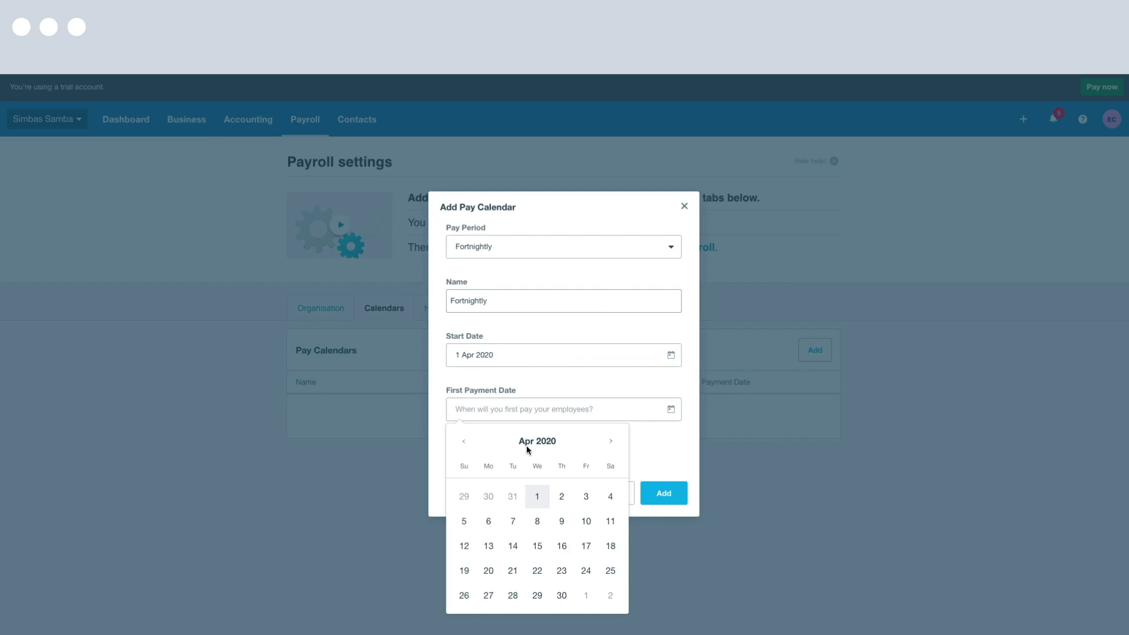
pyautogui.click(538, 546)
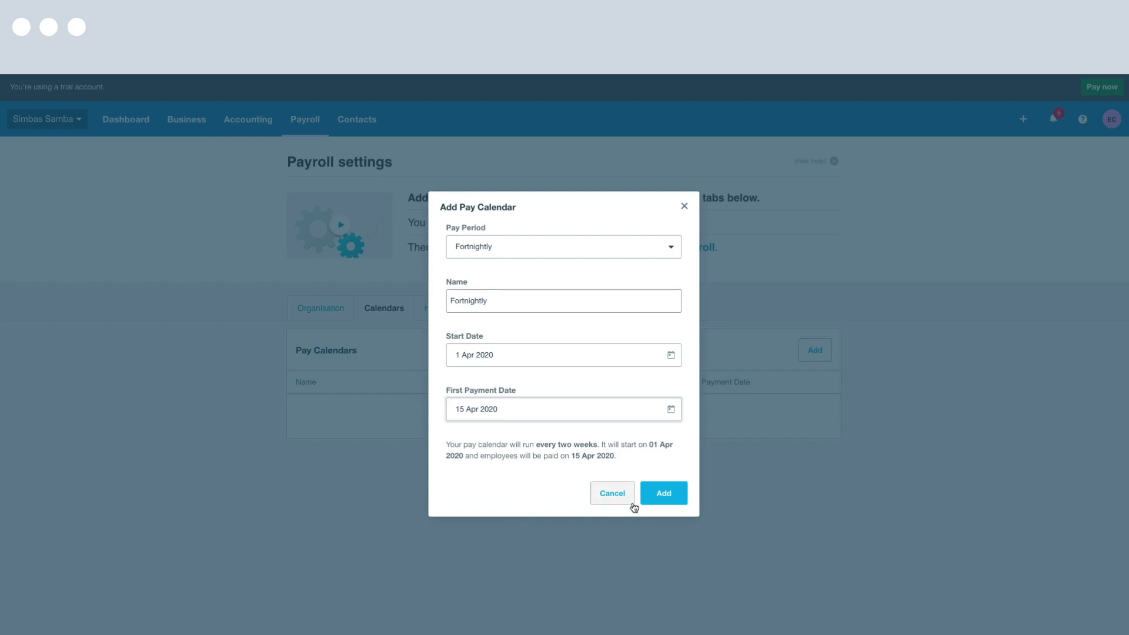
pyautogui.click(671, 497)
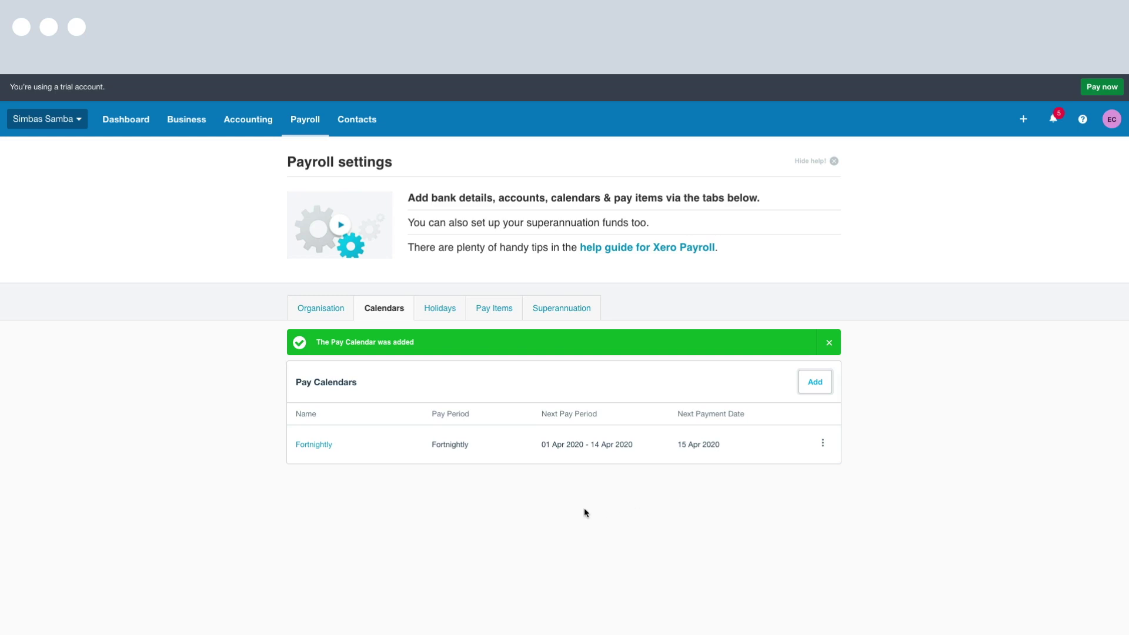
# Browse preloaded holidays like New Year's Day, Australia Day and Good Friday, then go to Pay Items
pyautogui.click(451, 313)
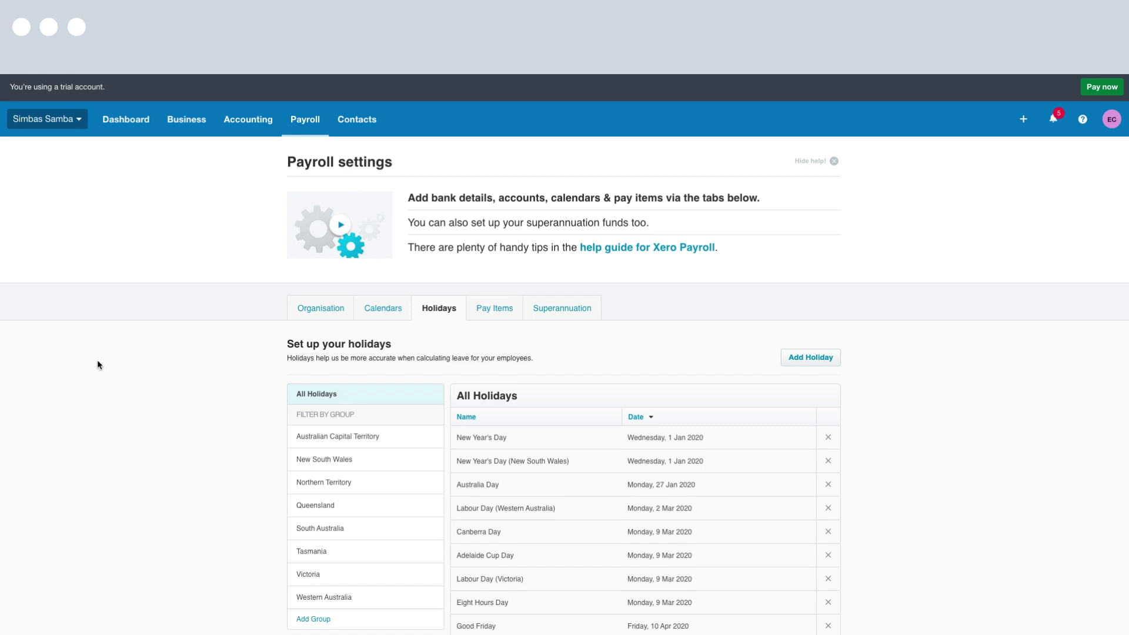
pyautogui.scroll(-2, 98, 364)
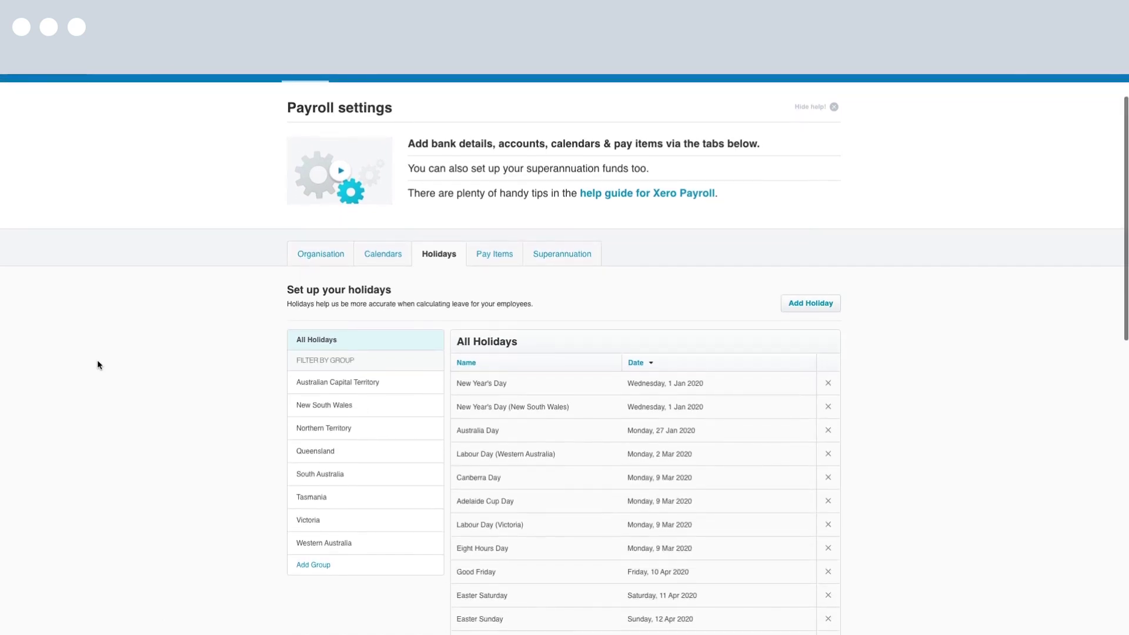
pyautogui.scroll(-5, 97, 364)
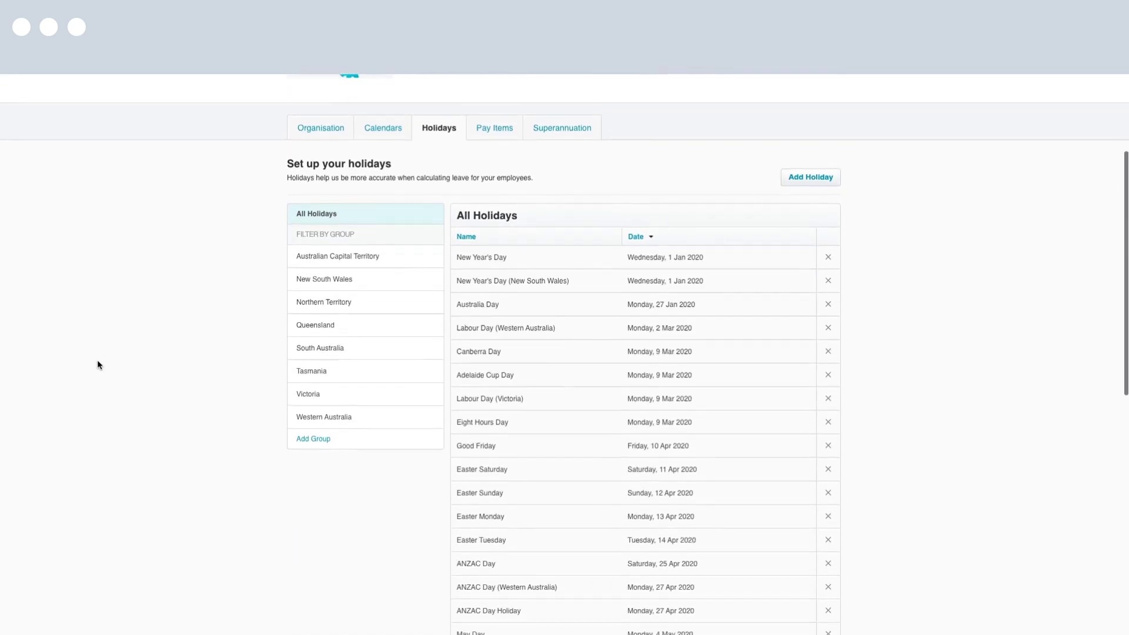
pyautogui.scroll(6, 97, 365)
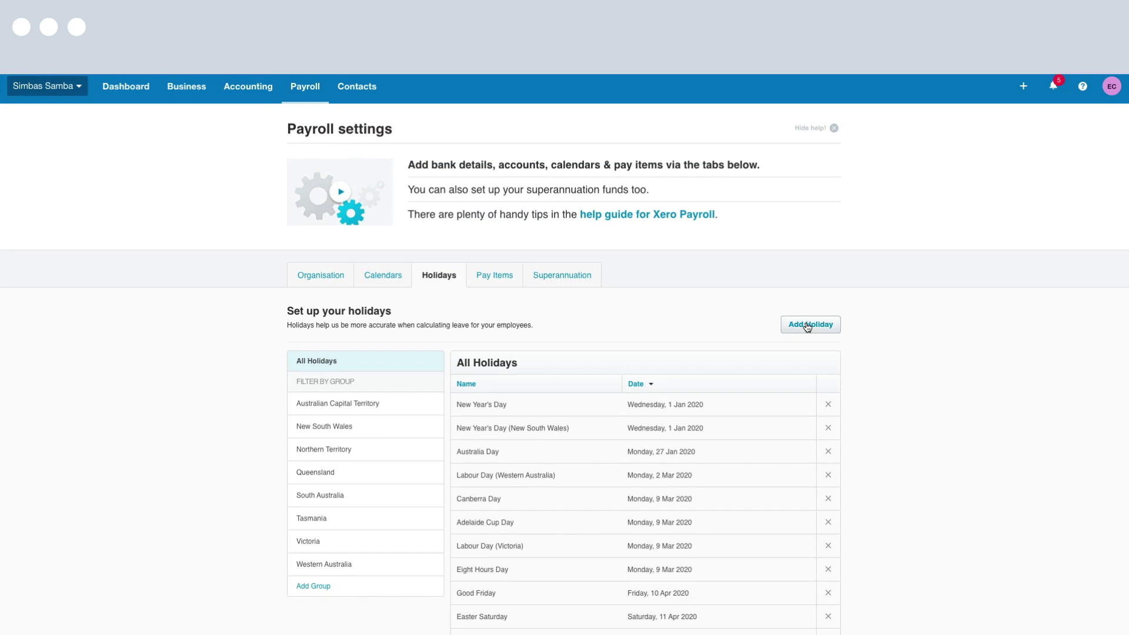
pyautogui.click(505, 280)
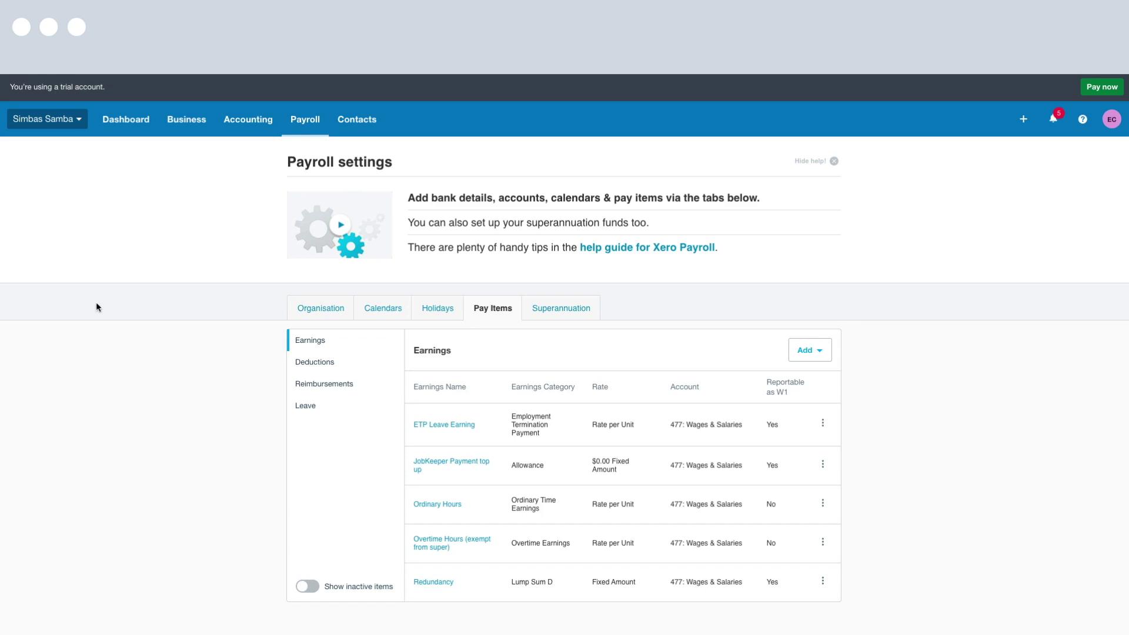
# Move from the Earnings pay items to the Superannuation settings, which list no funds yet
pyautogui.click(573, 312)
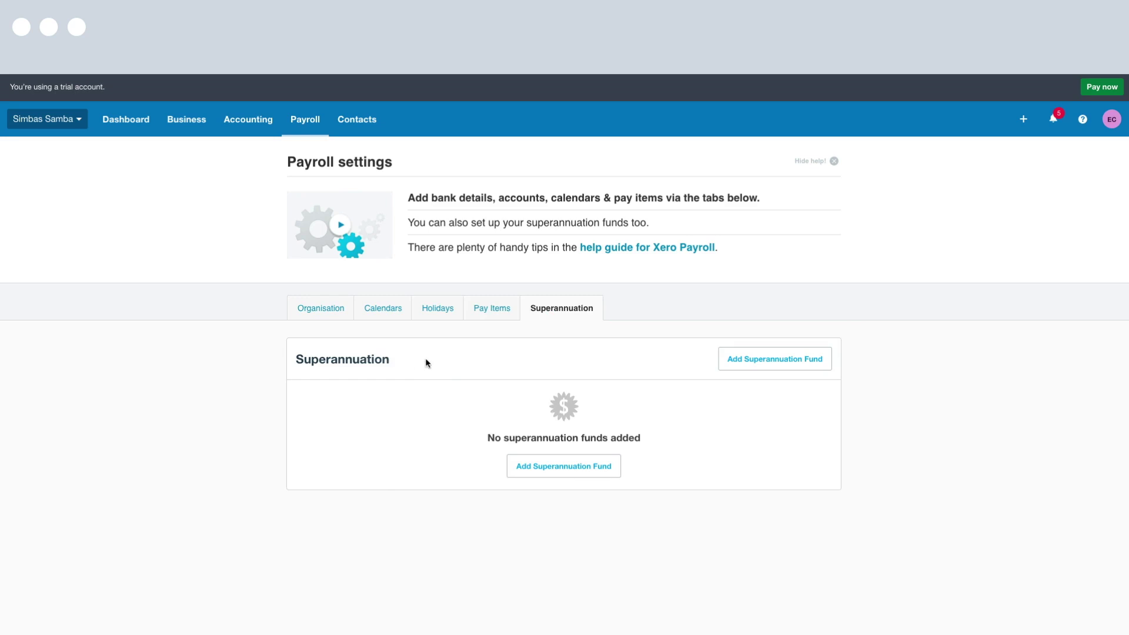
# Keep Regulated fund type and find Rest Super (Retail Employees Superannuation Trust) by searching 'rest'
pyautogui.click(785, 359)
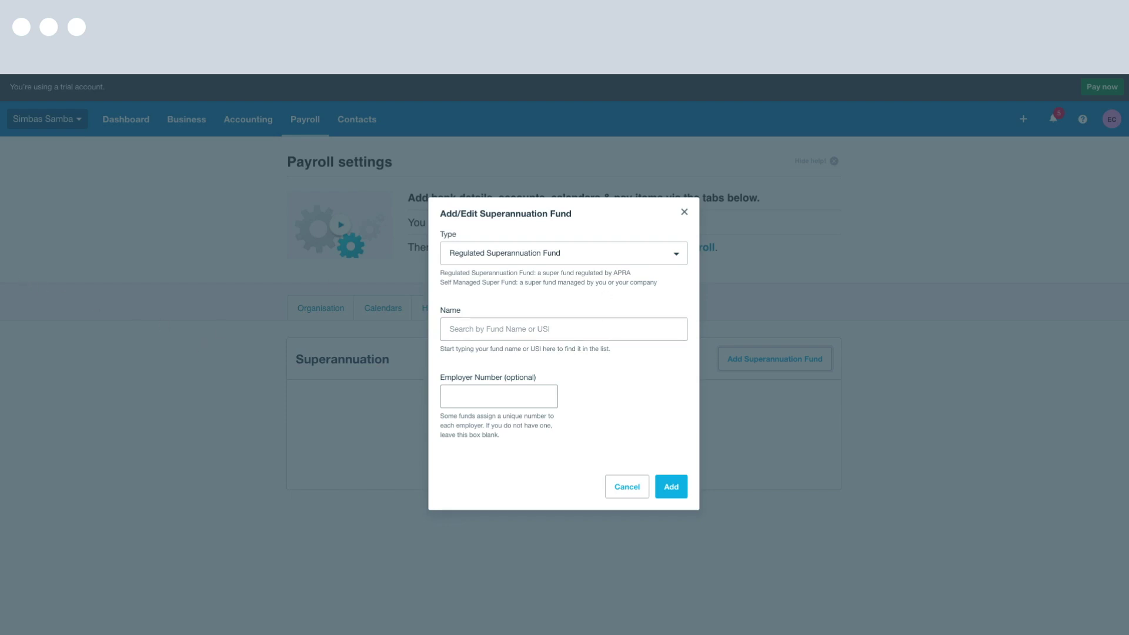
pyautogui.click(671, 256)
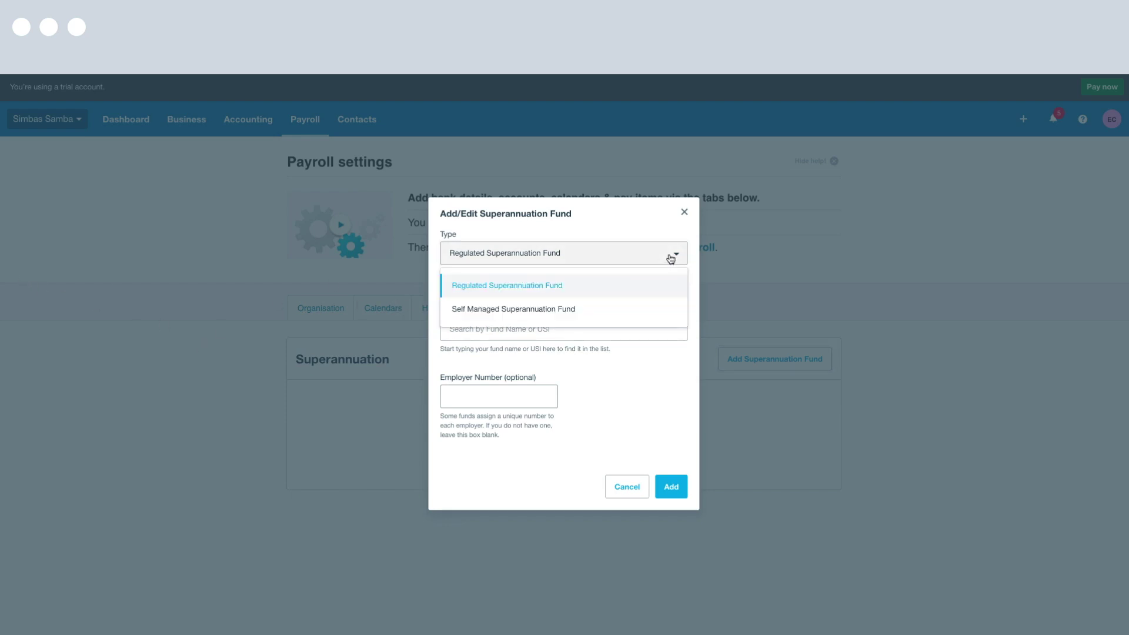
pyautogui.click(620, 288)
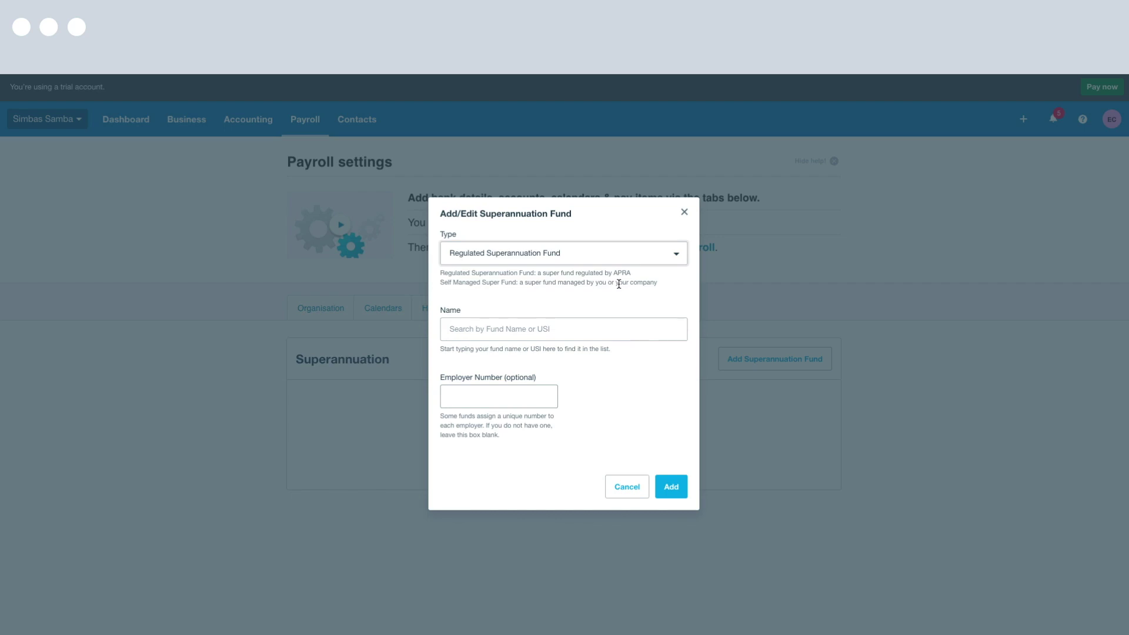
pyautogui.click(564, 334)
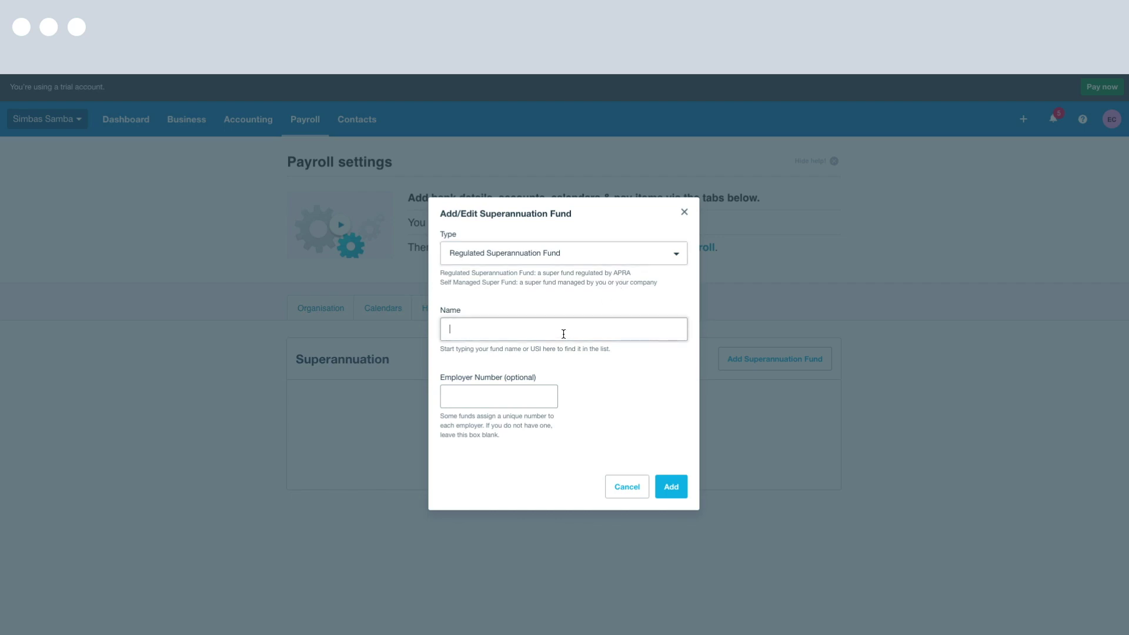
pyautogui.write('rest')
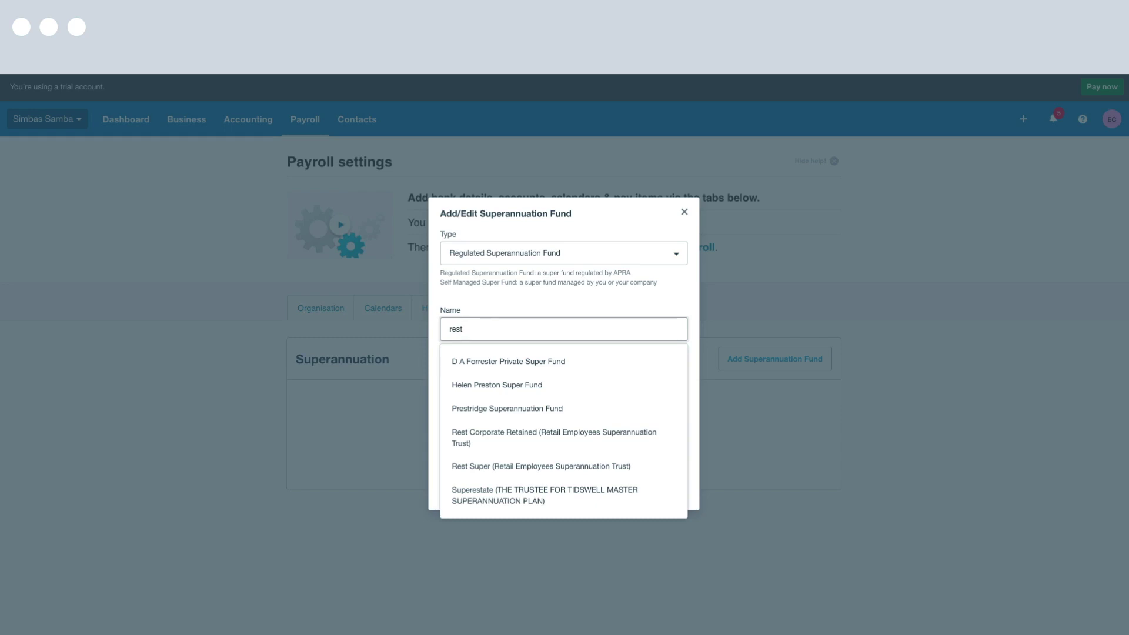
pyautogui.click(656, 468)
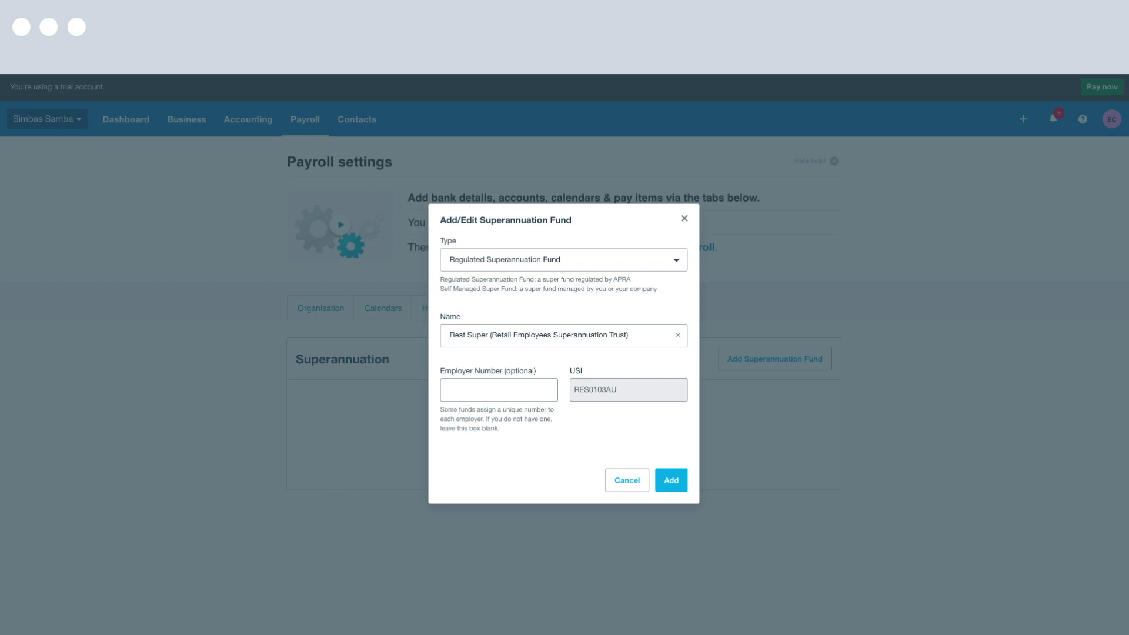
# Enter the employer number and add the Rest Super fund
pyautogui.click(469, 397)
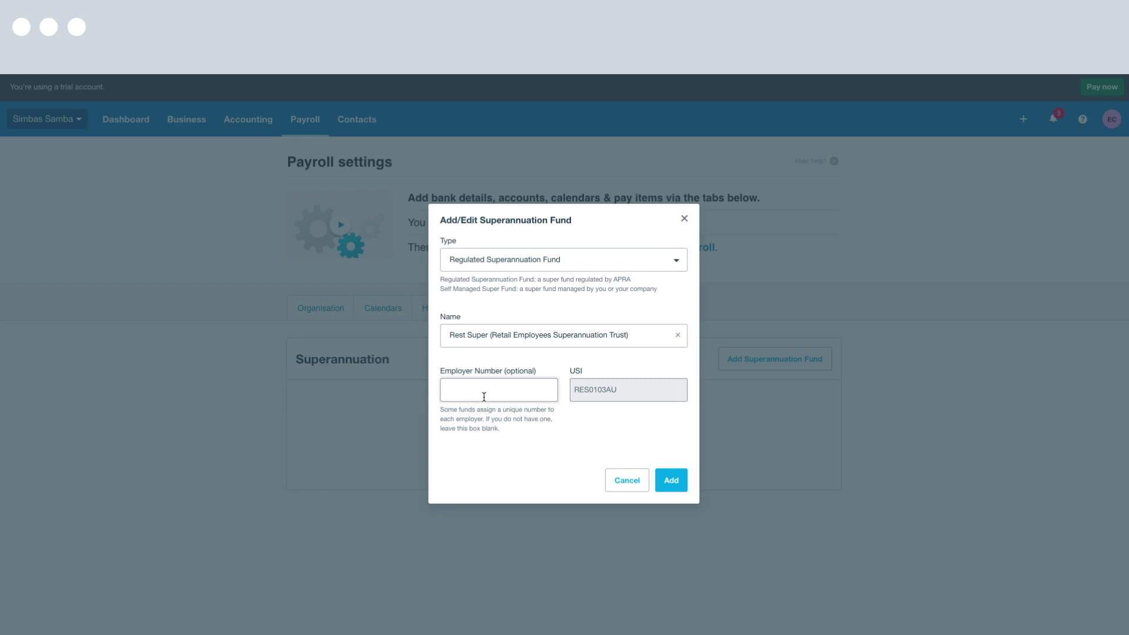
pyautogui.write('000000000')
pyautogui.click(497, 447)
pyautogui.click(676, 479)
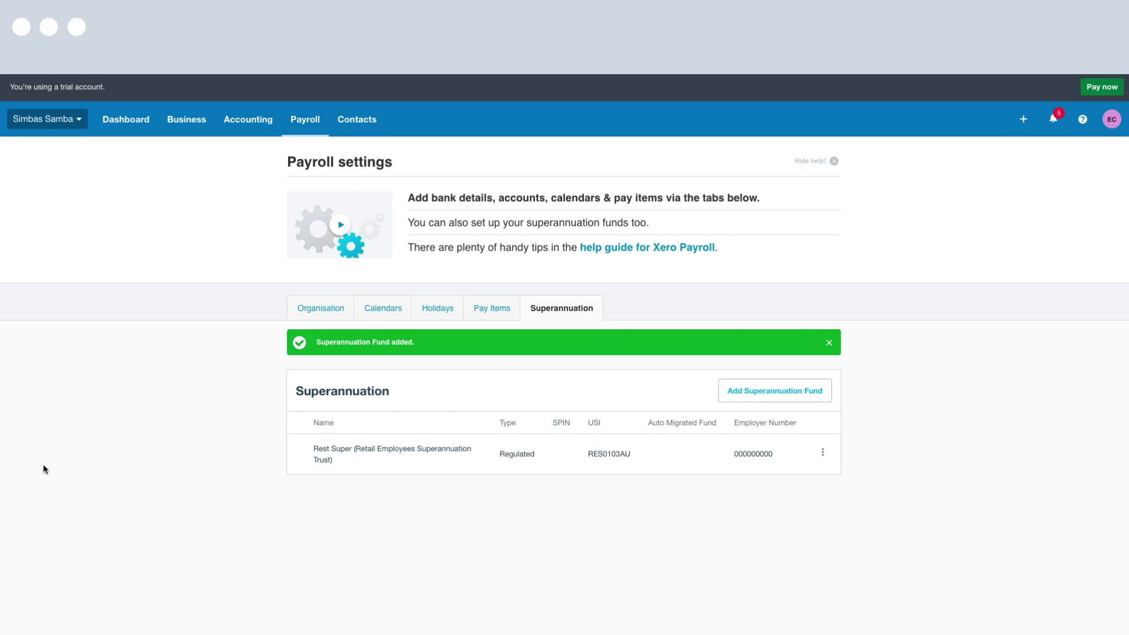
# Go to the Payroll Overview and start adding the first employee
pyautogui.click(305, 119)
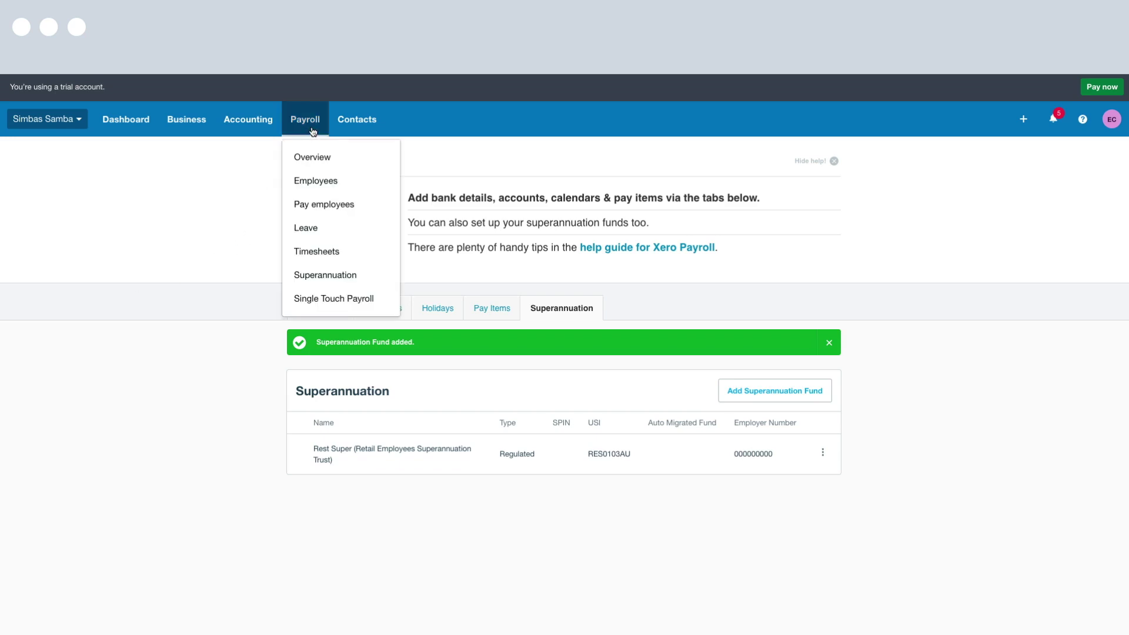
pyautogui.click(346, 156)
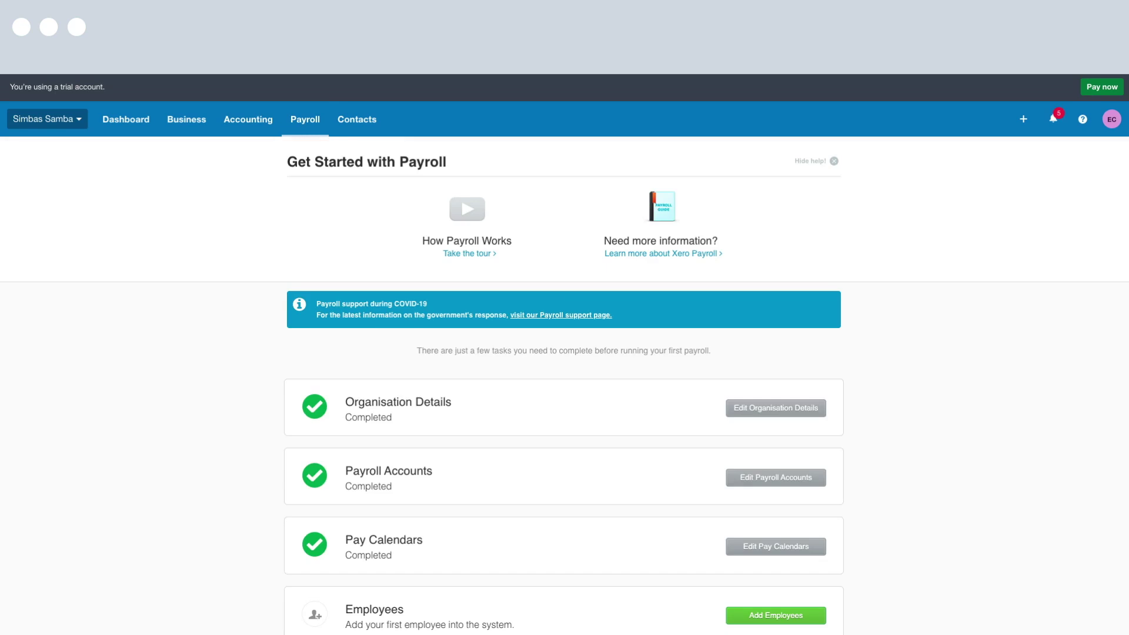
pyautogui.scroll(-3, 81, 448)
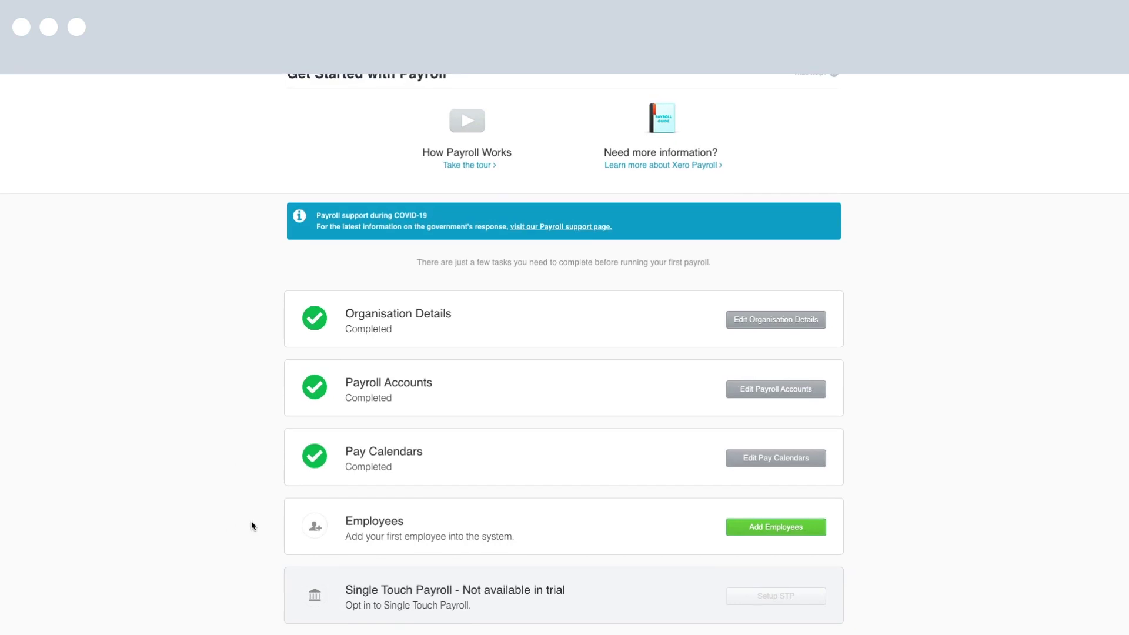
pyautogui.click(813, 532)
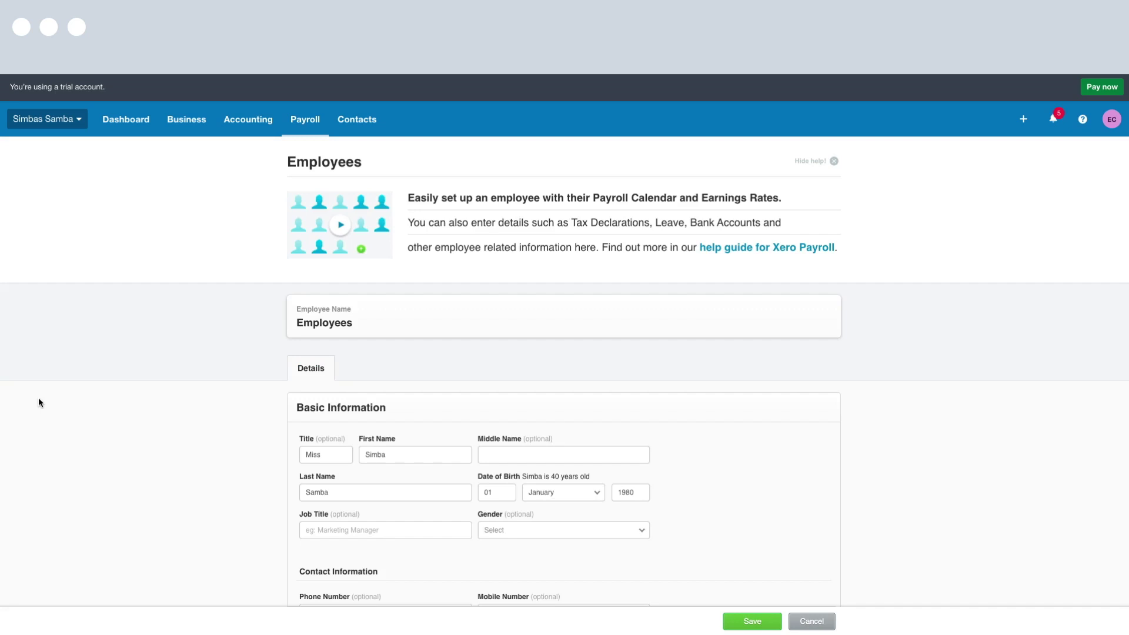
# Review the prefilled name, 01 January 1980 birth date and home address, then save the employee
pyautogui.scroll(-5, 38, 398)
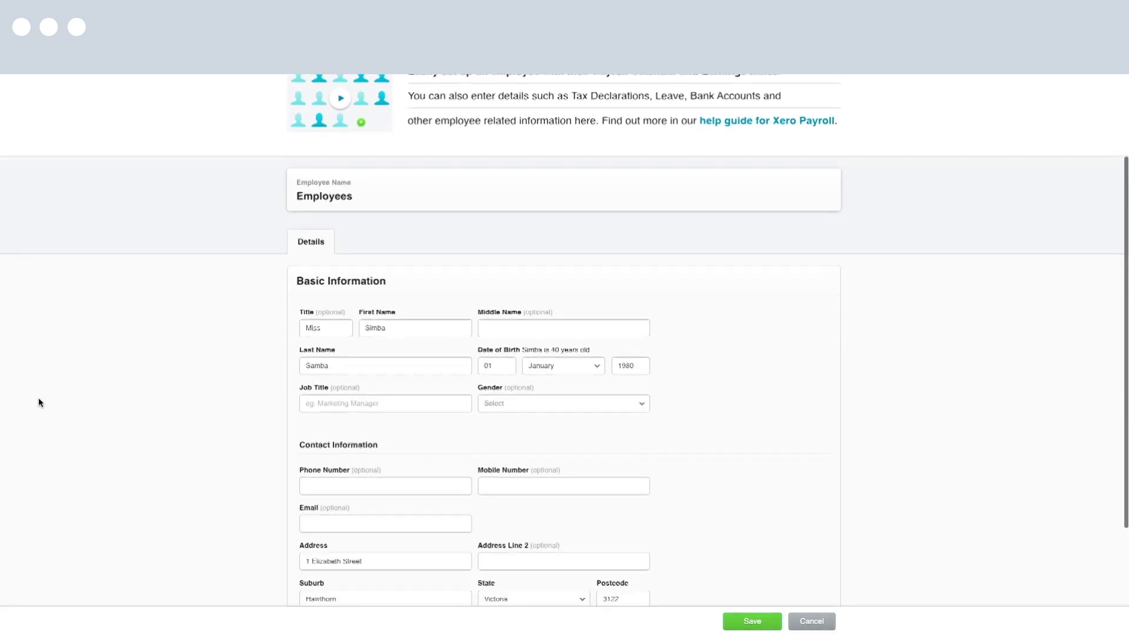
pyautogui.scroll(-1, 38, 403)
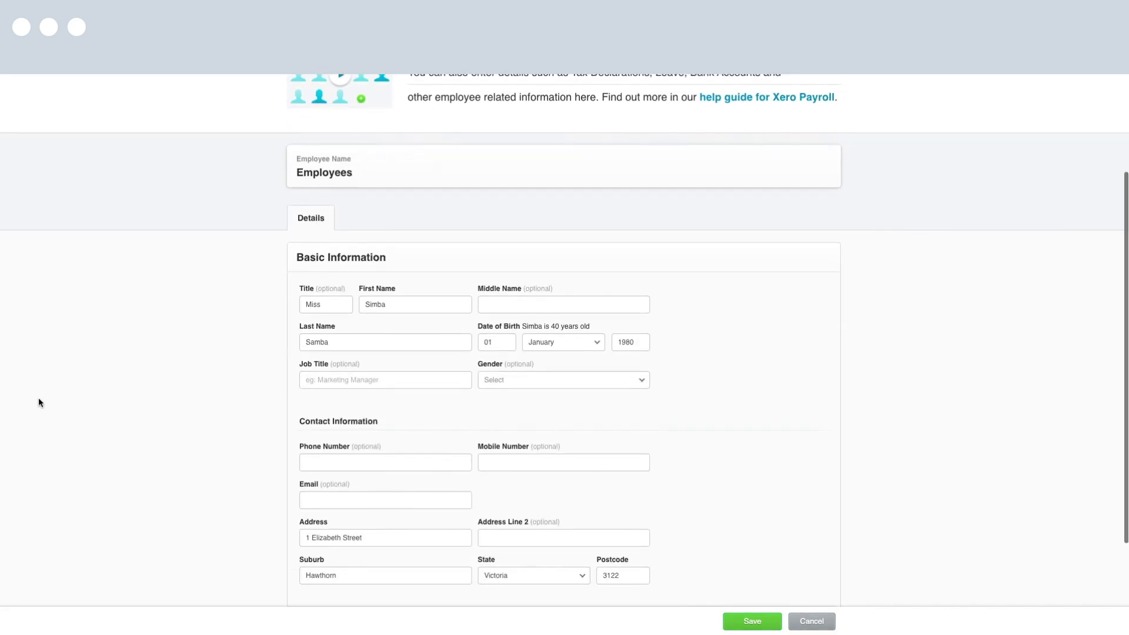
pyautogui.scroll(-5, 38, 403)
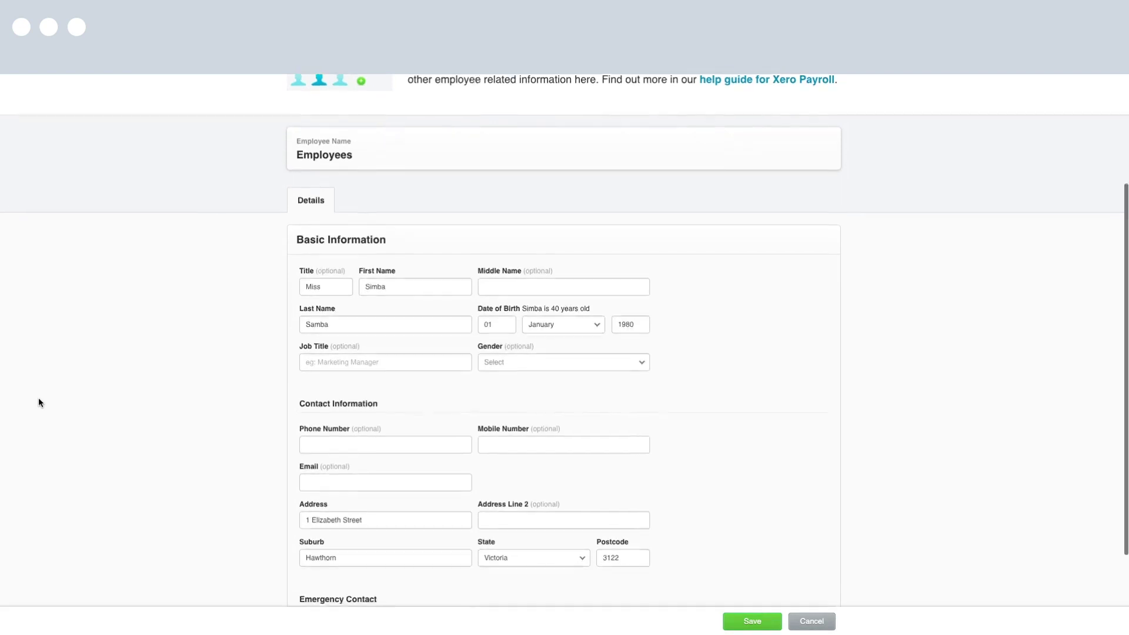
pyautogui.scroll(10, 38, 403)
pyautogui.scroll(-1, 38, 403)
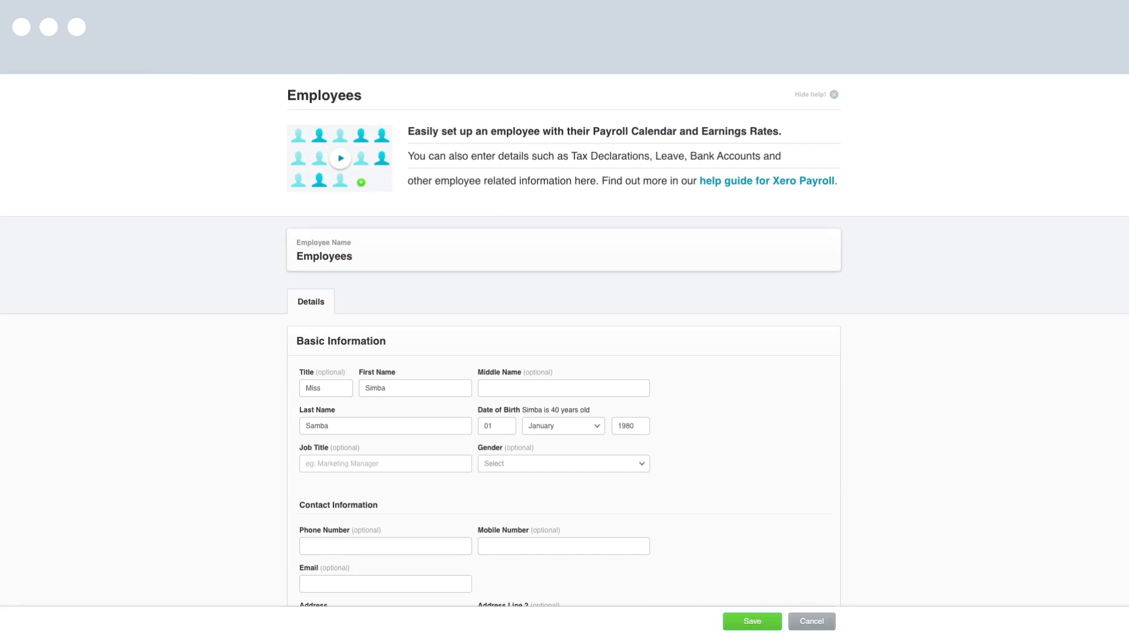
pyautogui.scroll(-4, 156, 388)
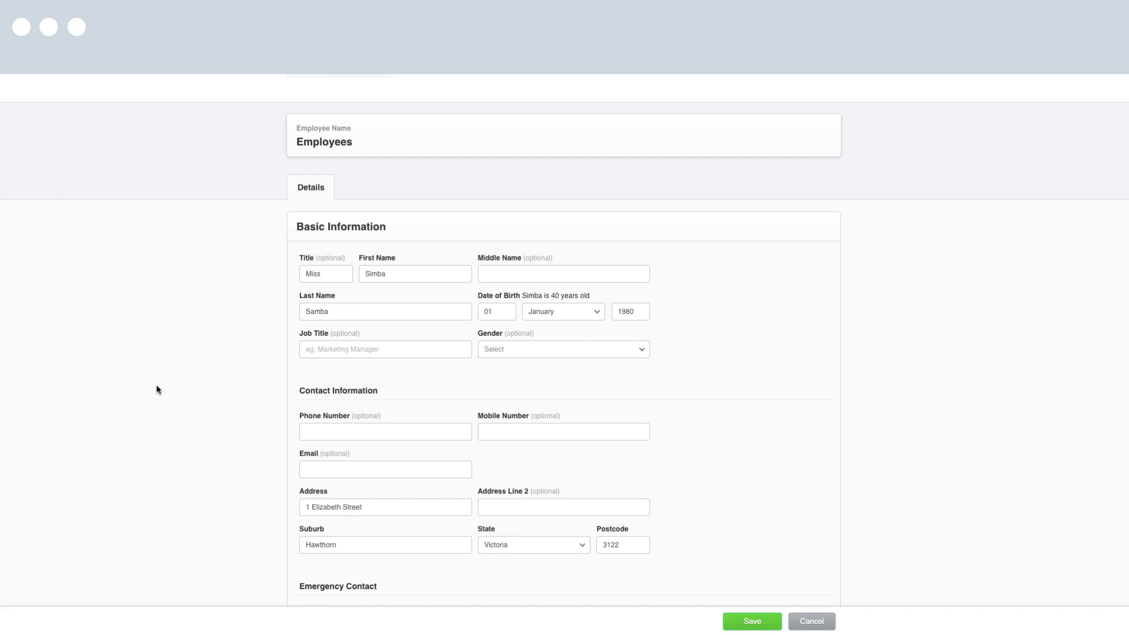
pyautogui.scroll(-3, 158, 390)
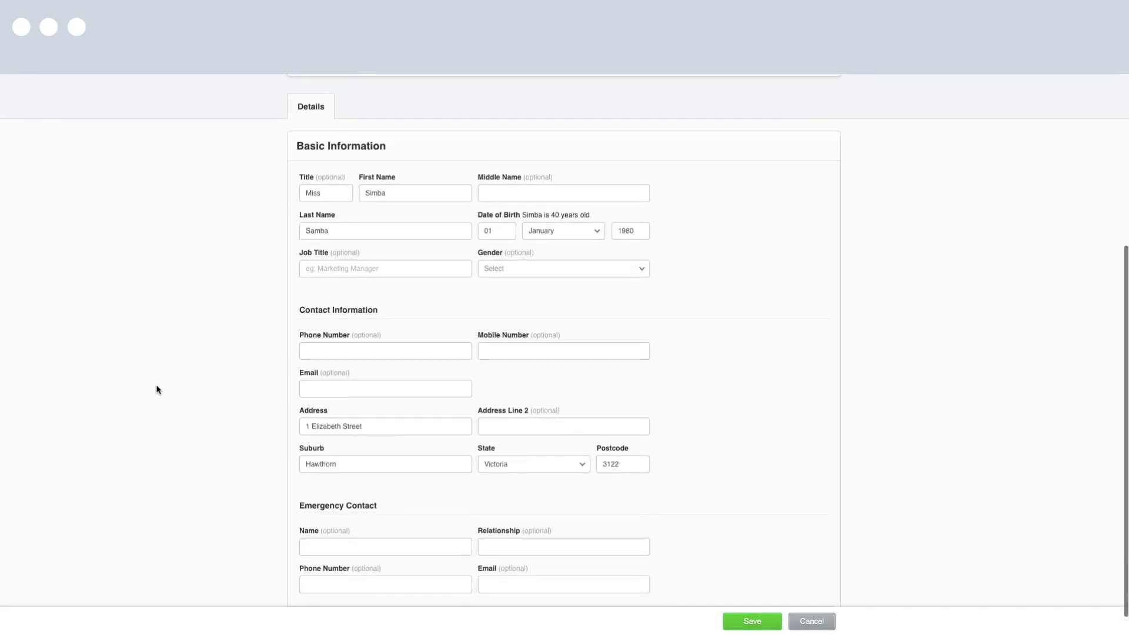
pyautogui.scroll(-1, 157, 389)
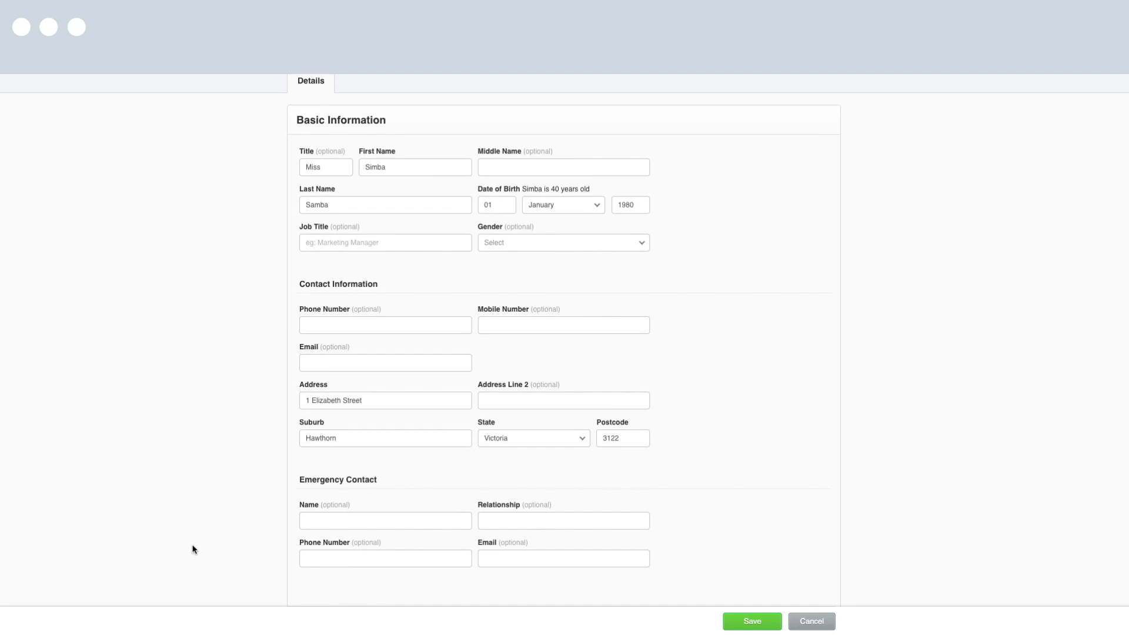
pyautogui.click(755, 622)
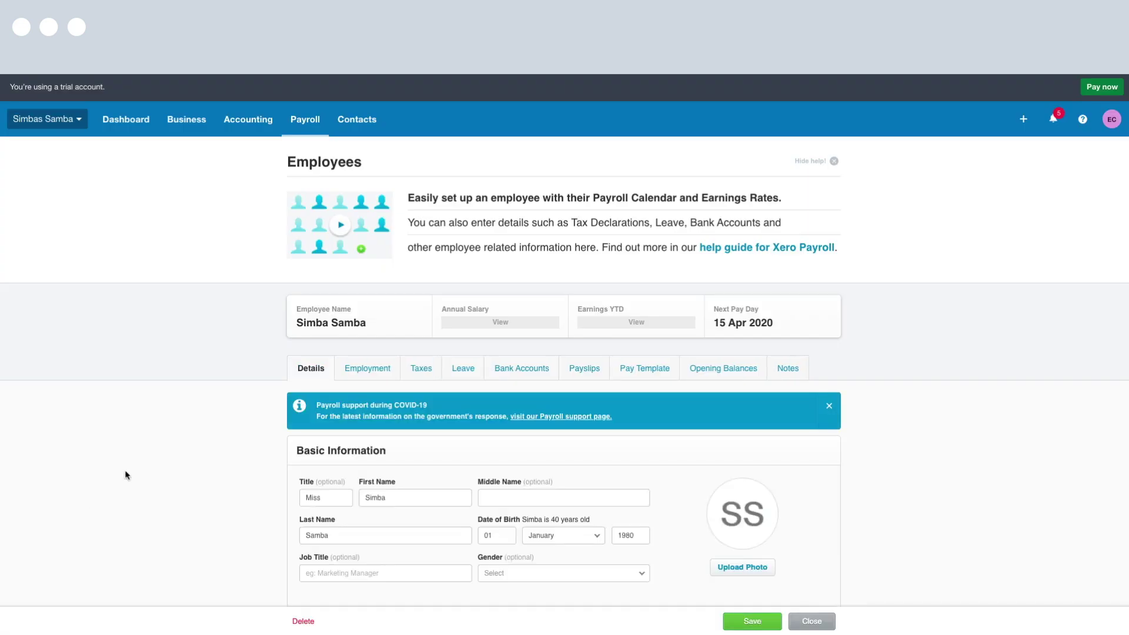
pyautogui.click(359, 371)
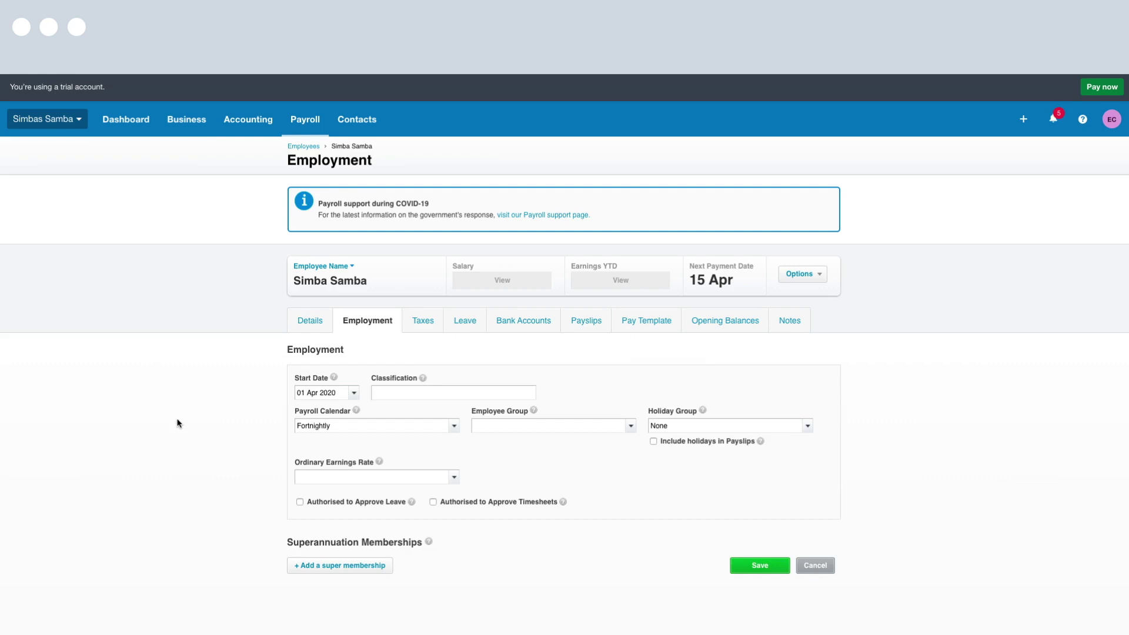
# Set the employee's start date to 01 Apr 2020 and earnings rate to Ordinary Hours
pyautogui.click(353, 392)
pyautogui.click(374, 446)
pyautogui.click(454, 477)
pyautogui.click(376, 496)
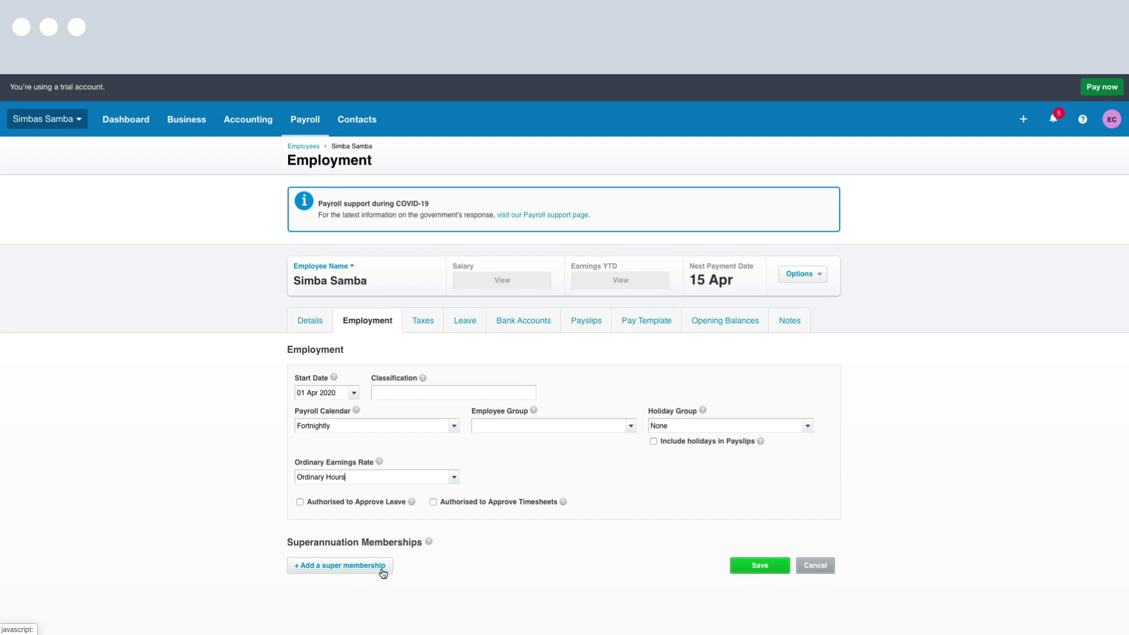
pyautogui.click(373, 565)
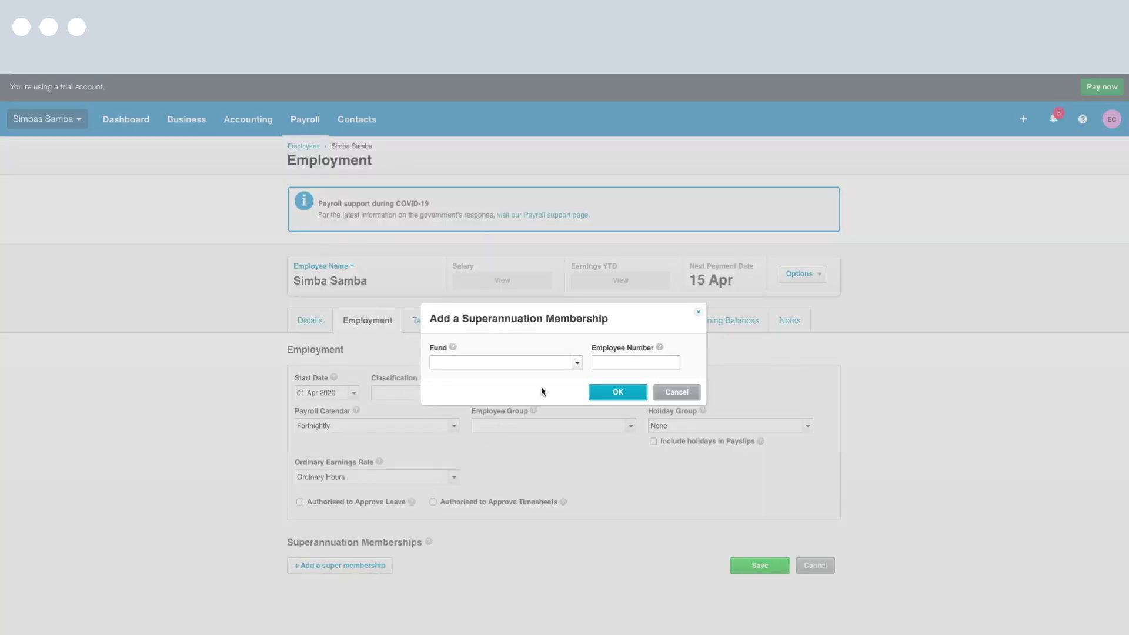
pyautogui.click(578, 364)
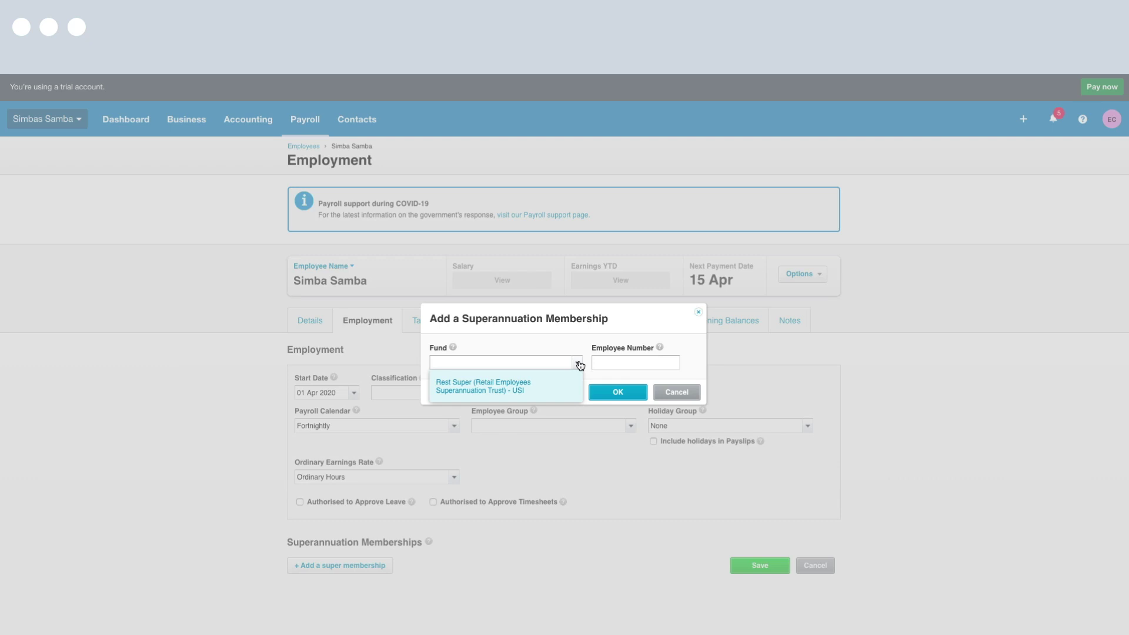
pyautogui.click(549, 383)
pyautogui.click(606, 363)
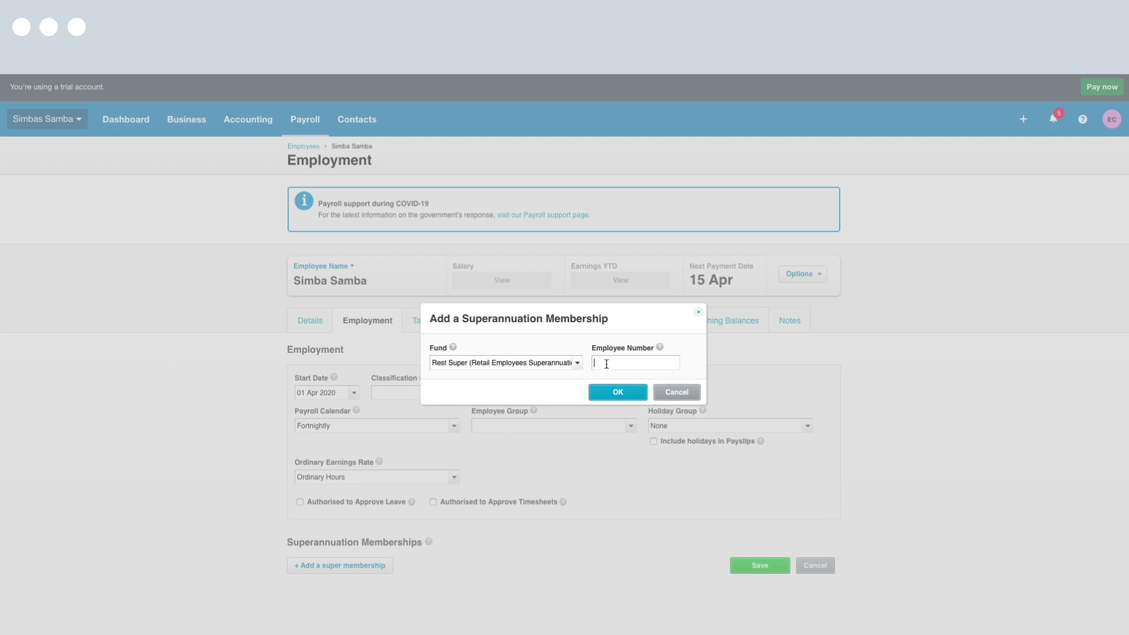
pyautogui.write('0000000000')
pyautogui.click(611, 391)
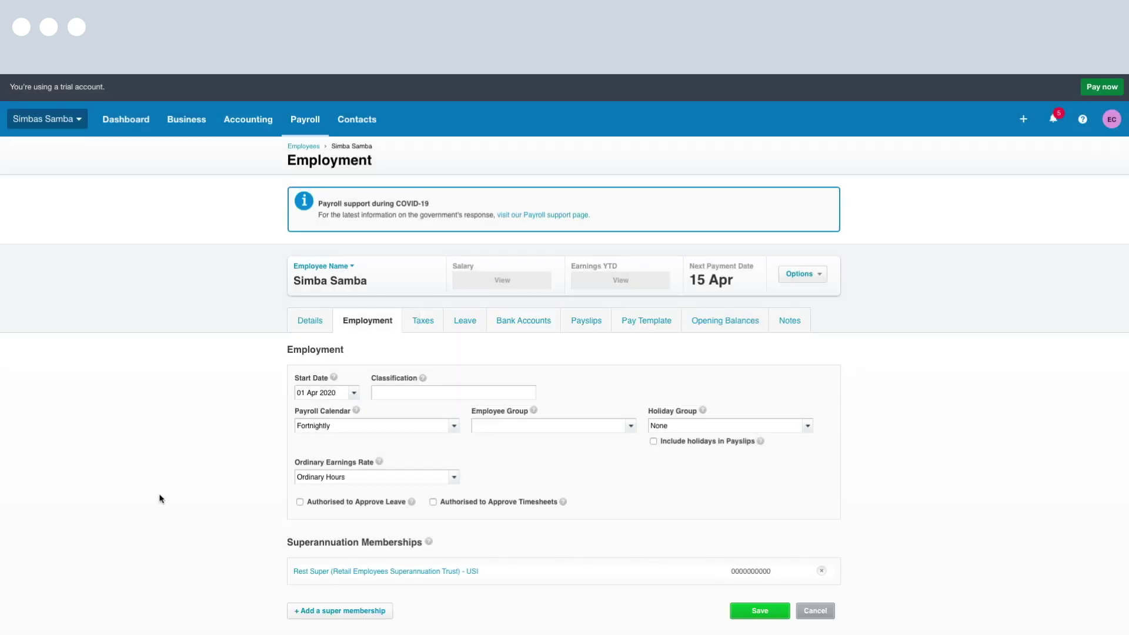
pyautogui.click(752, 612)
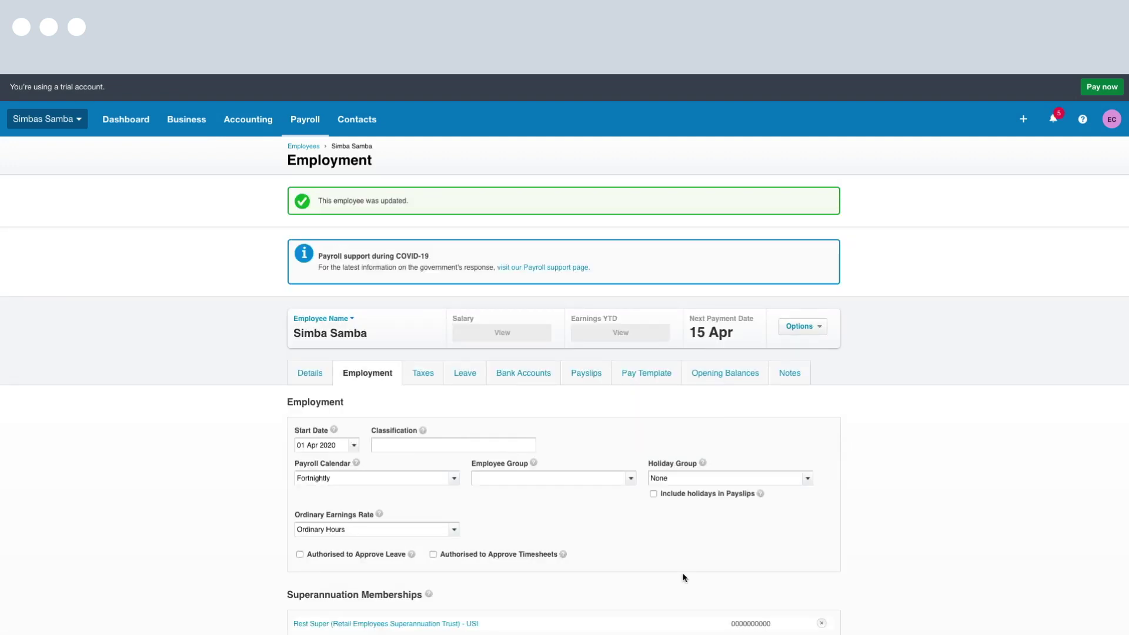
# Save the tax declaration as TFN Pending, full-time, Australian resident with tax-free threshold, without filing
pyautogui.click(421, 373)
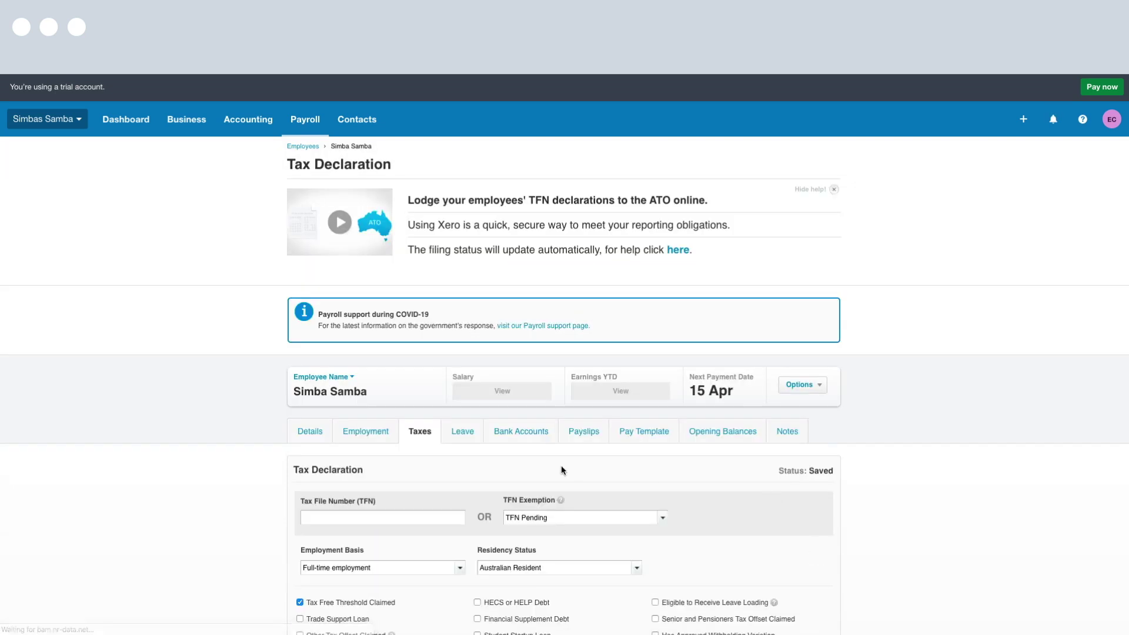
pyautogui.scroll(-5, 561, 465)
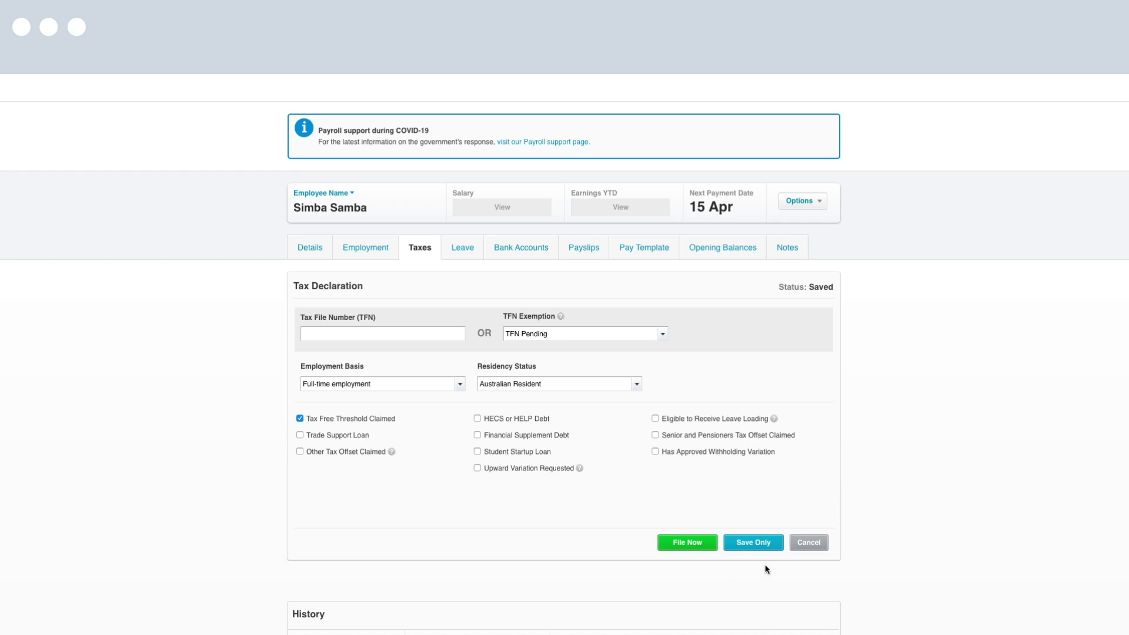
pyautogui.click(767, 544)
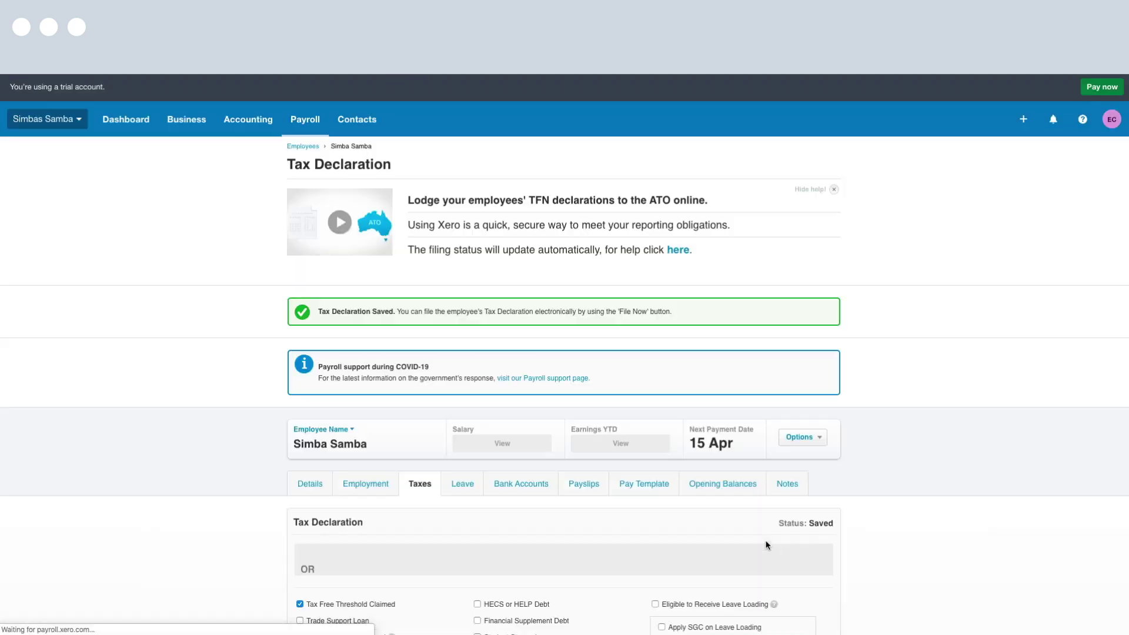
pyautogui.scroll(-1, 756, 548)
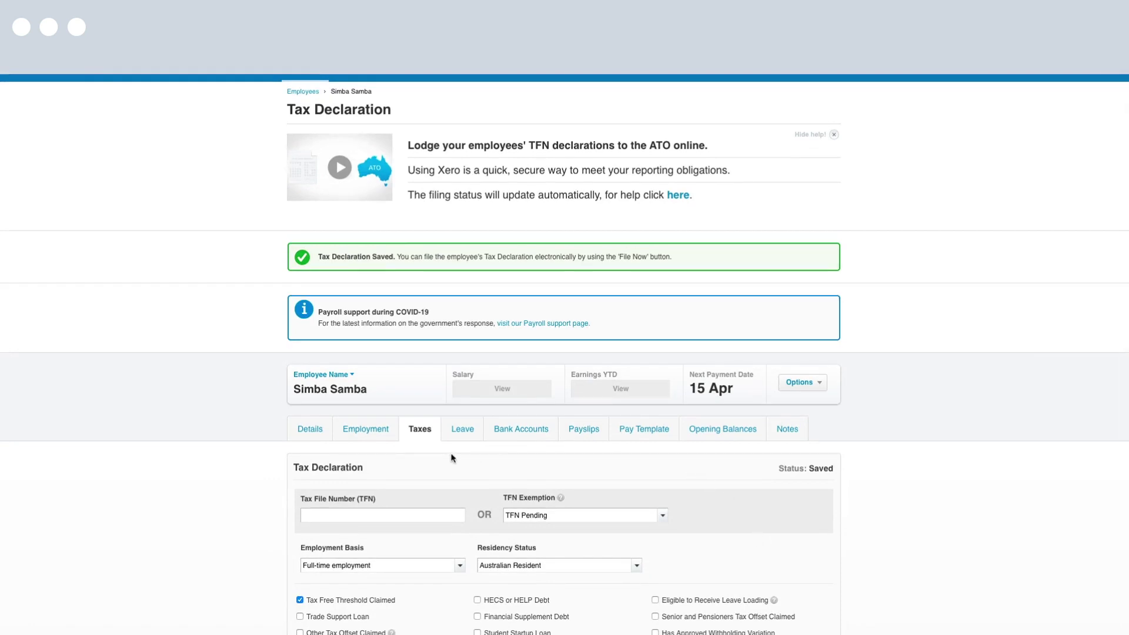
# Assign default leave types and set Annual Leave to accrue on ordinary earnings at 152/76 hours
pyautogui.click(467, 438)
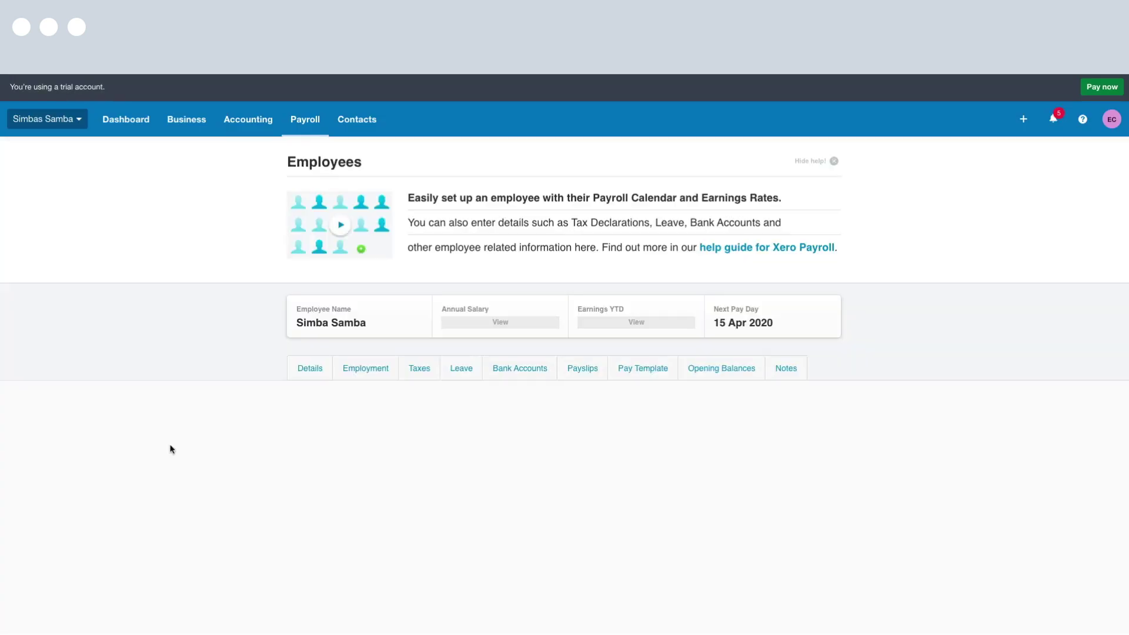
pyautogui.scroll(-3, 194, 479)
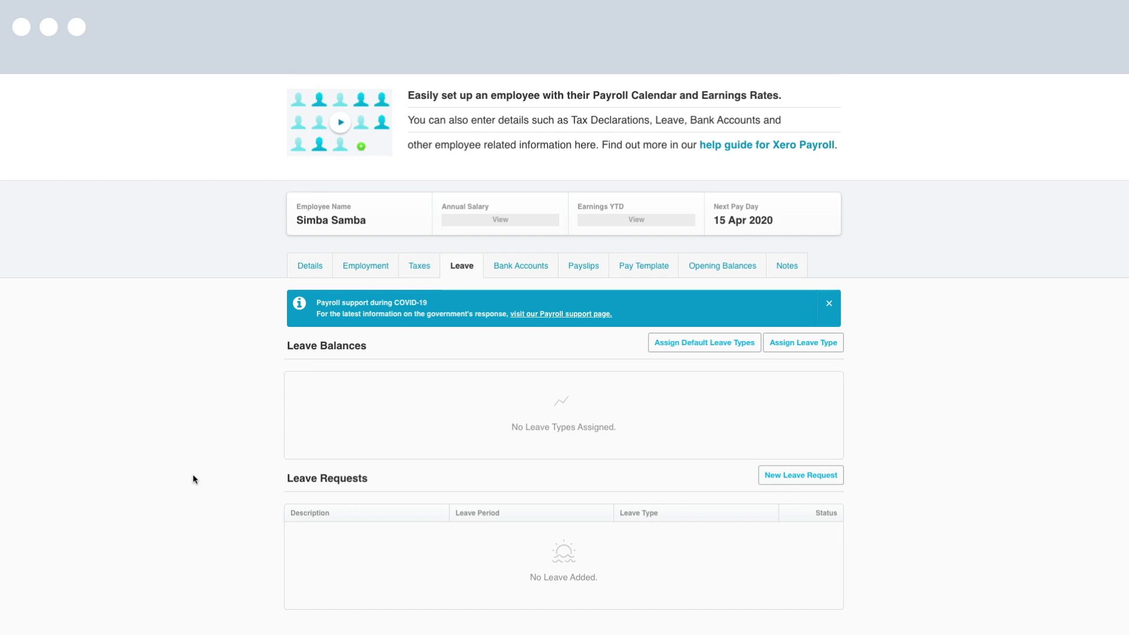
pyautogui.click(728, 348)
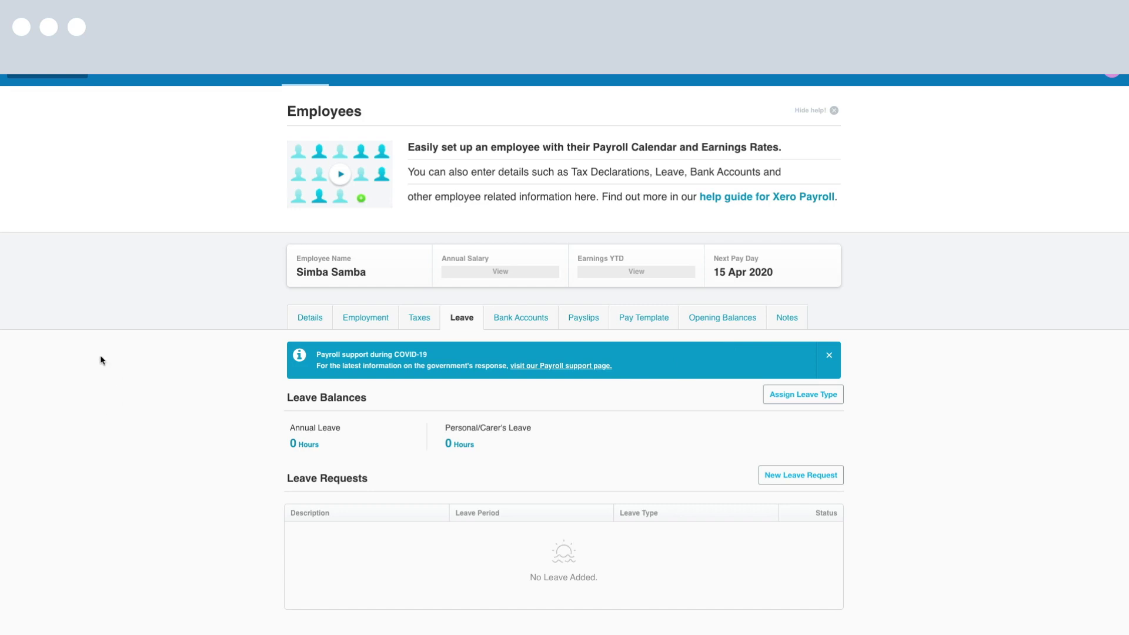
pyautogui.click(307, 445)
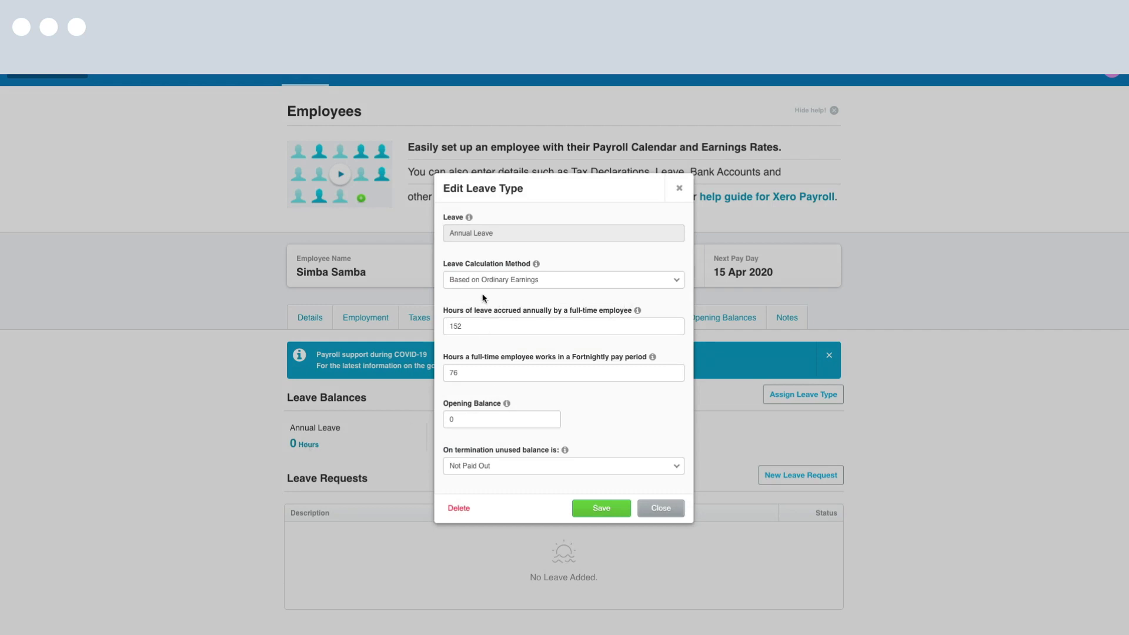
pyautogui.click(678, 280)
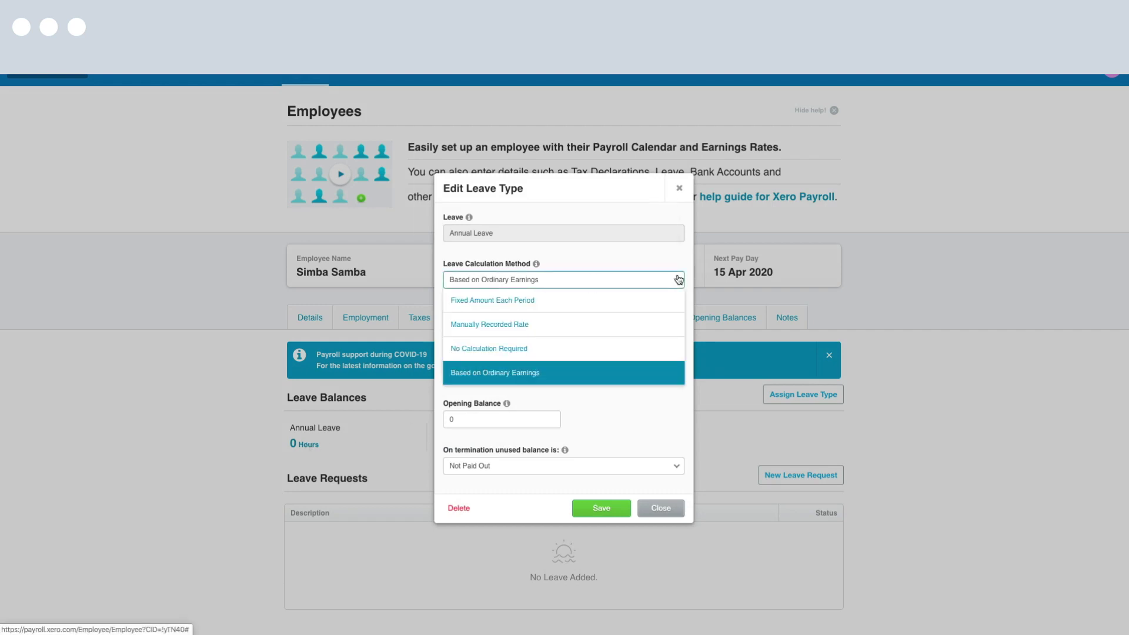
pyautogui.click(512, 373)
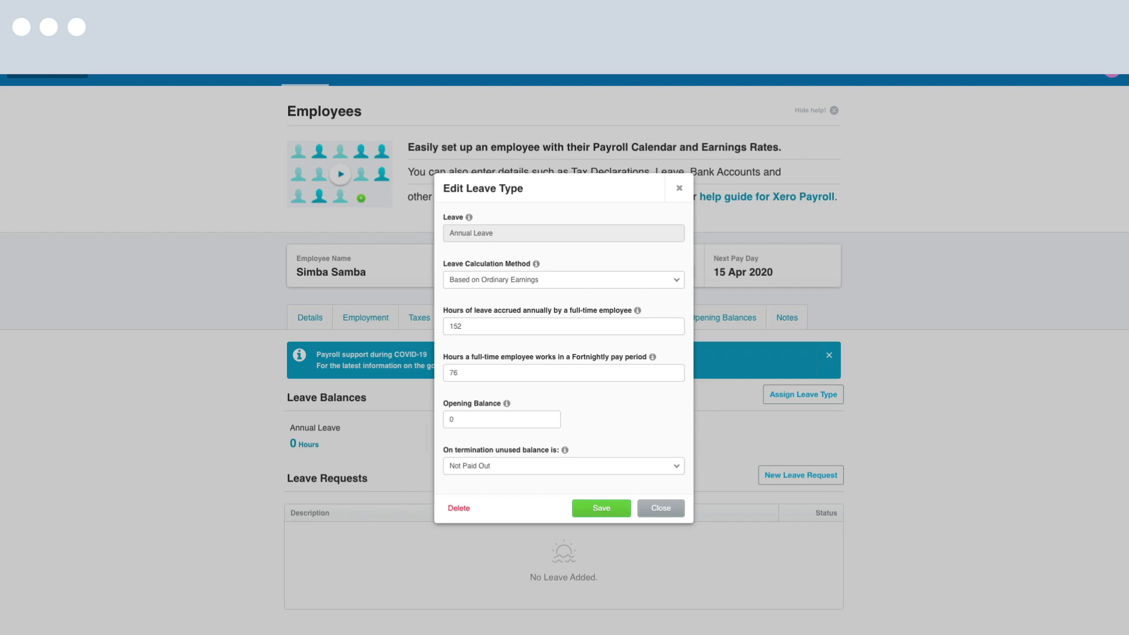
pyautogui.click(602, 509)
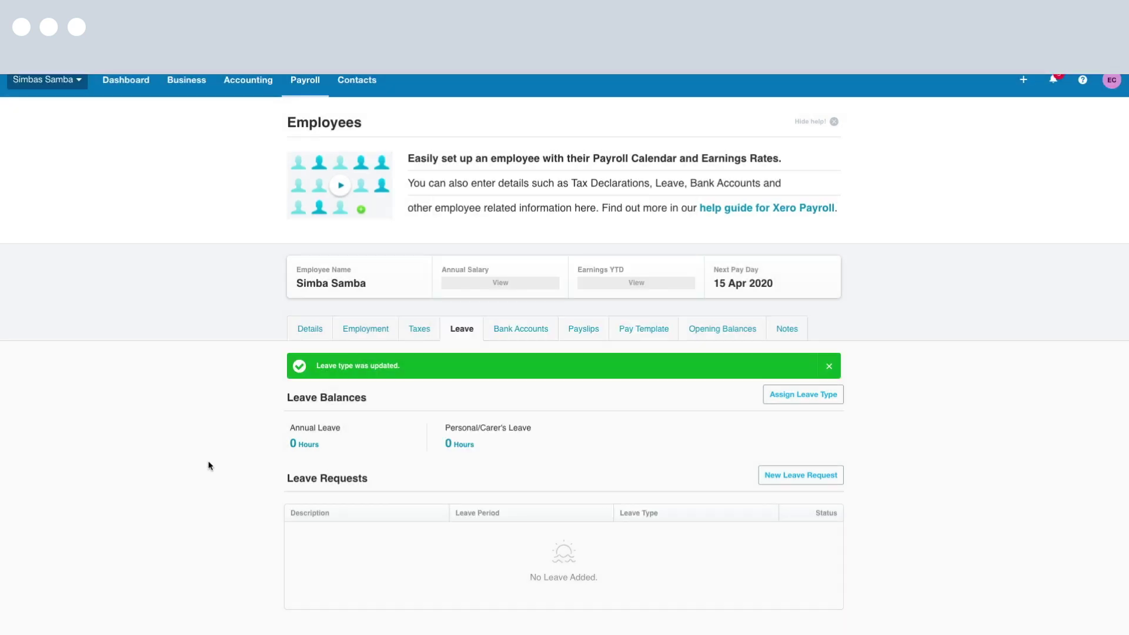
# Check the employee's bank account details, then view the empty Pay Template
pyautogui.click(501, 327)
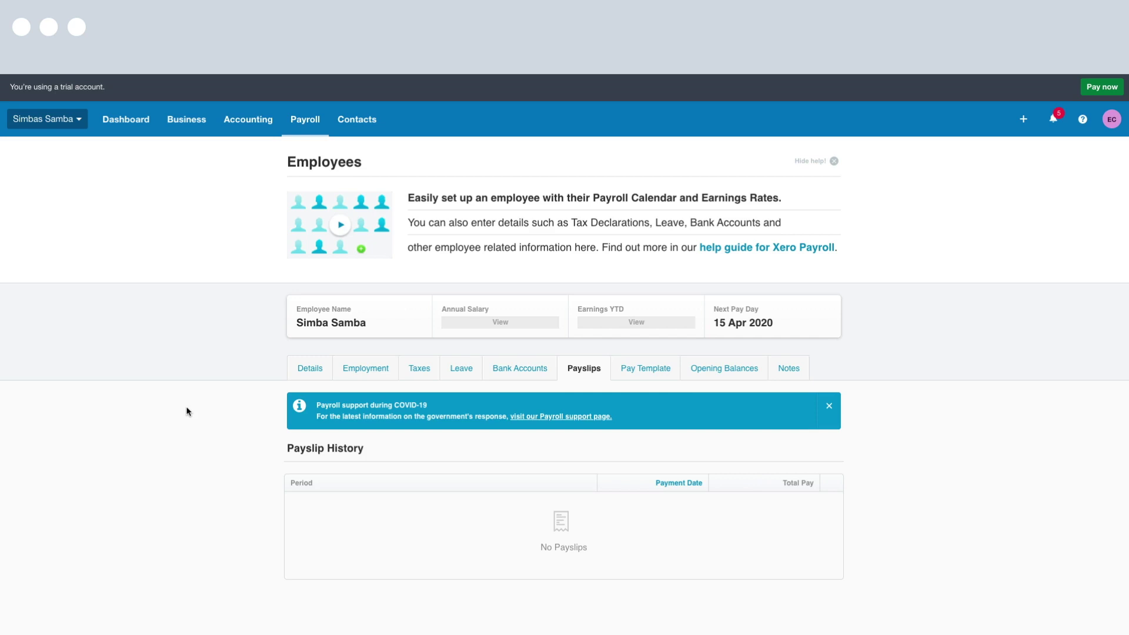
pyautogui.click(647, 371)
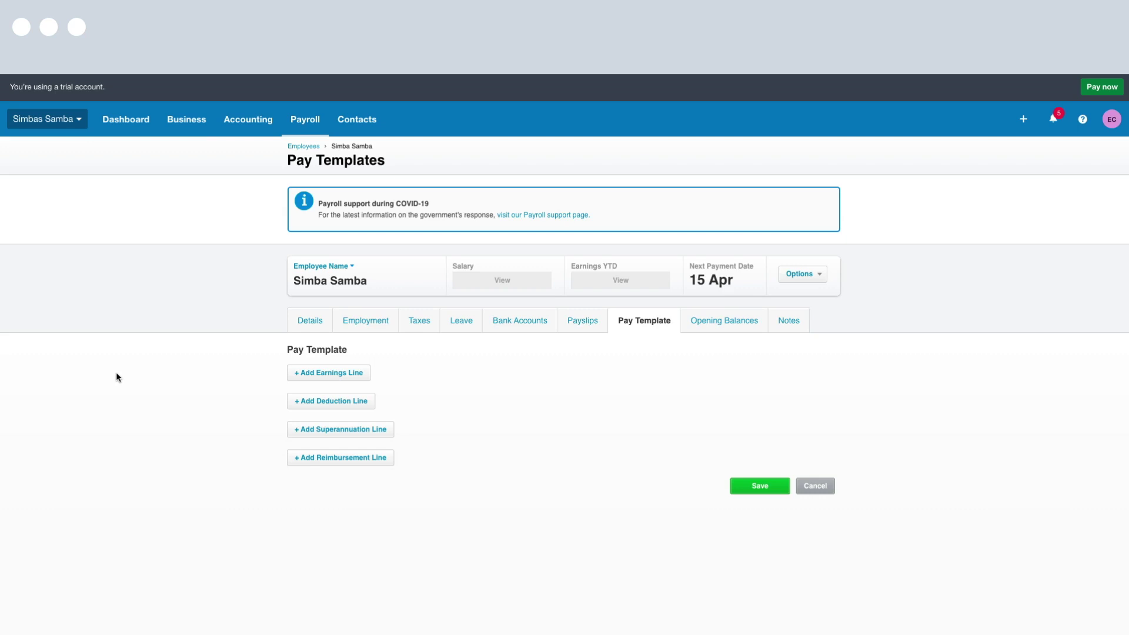
# Add an Ordinary Hours earnings line of 76 hours at rate 25, totalling 1,900
pyautogui.click(335, 375)
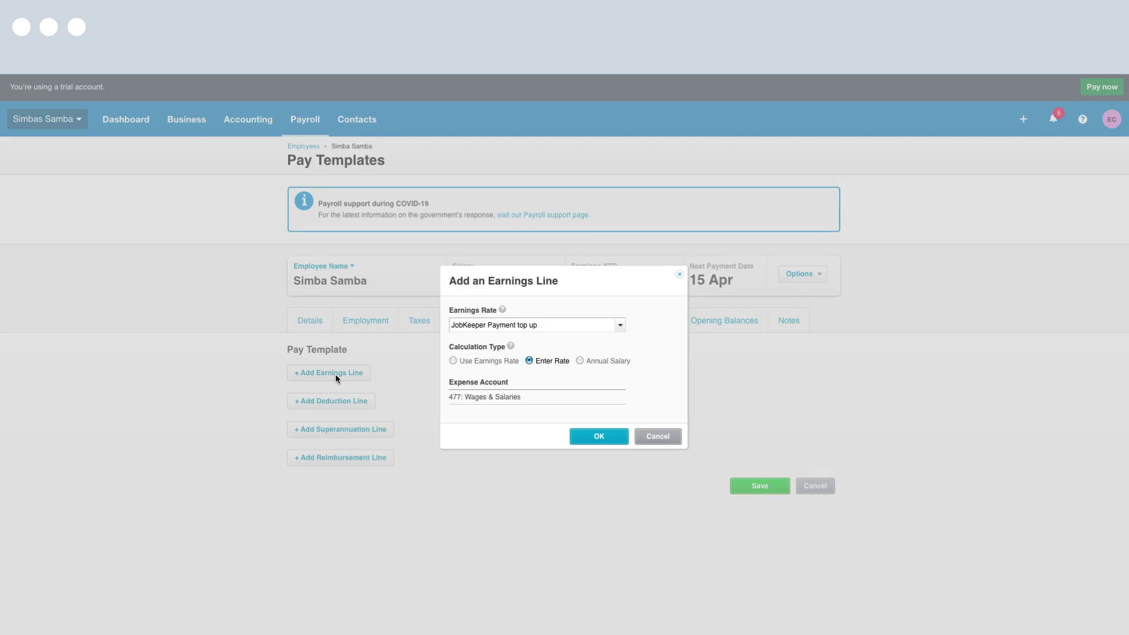
pyautogui.click(620, 326)
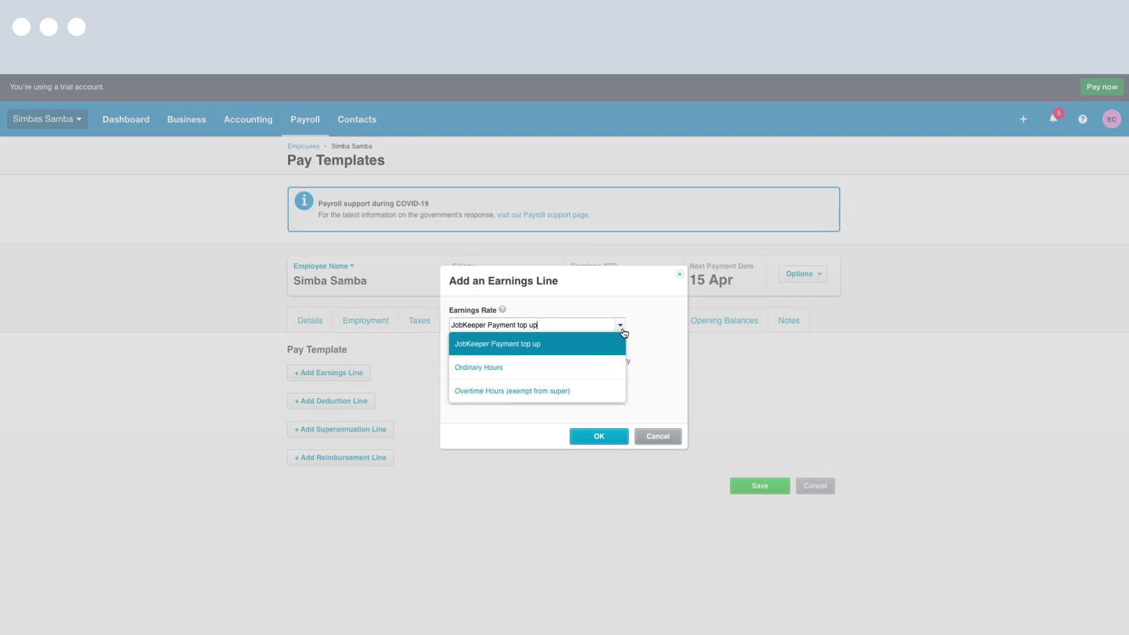
pyautogui.click(573, 370)
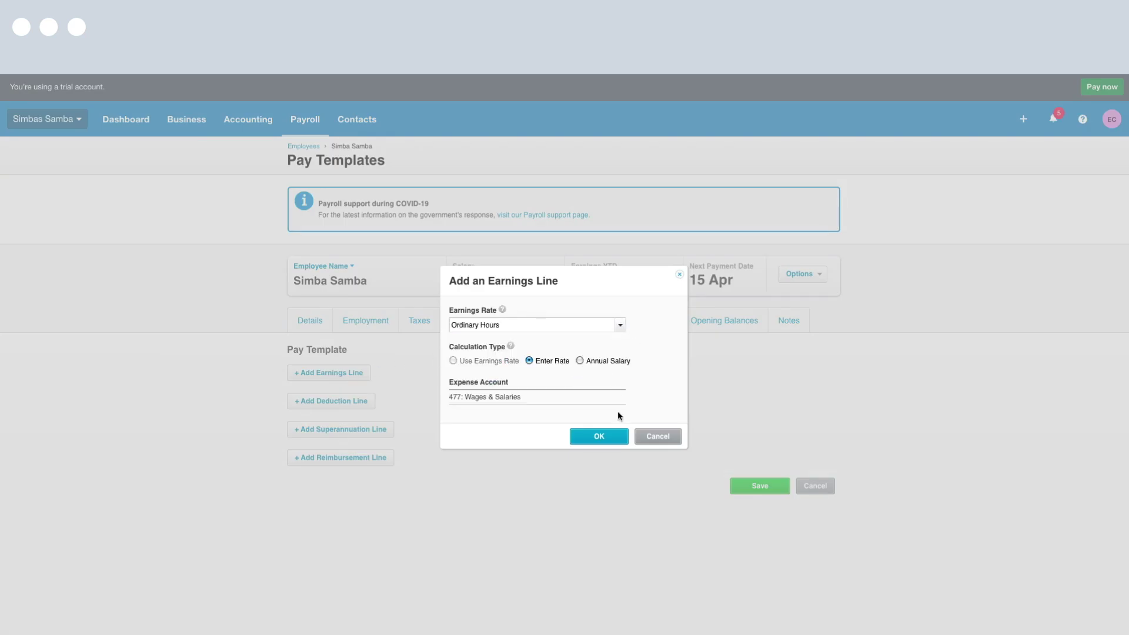
pyautogui.click(595, 436)
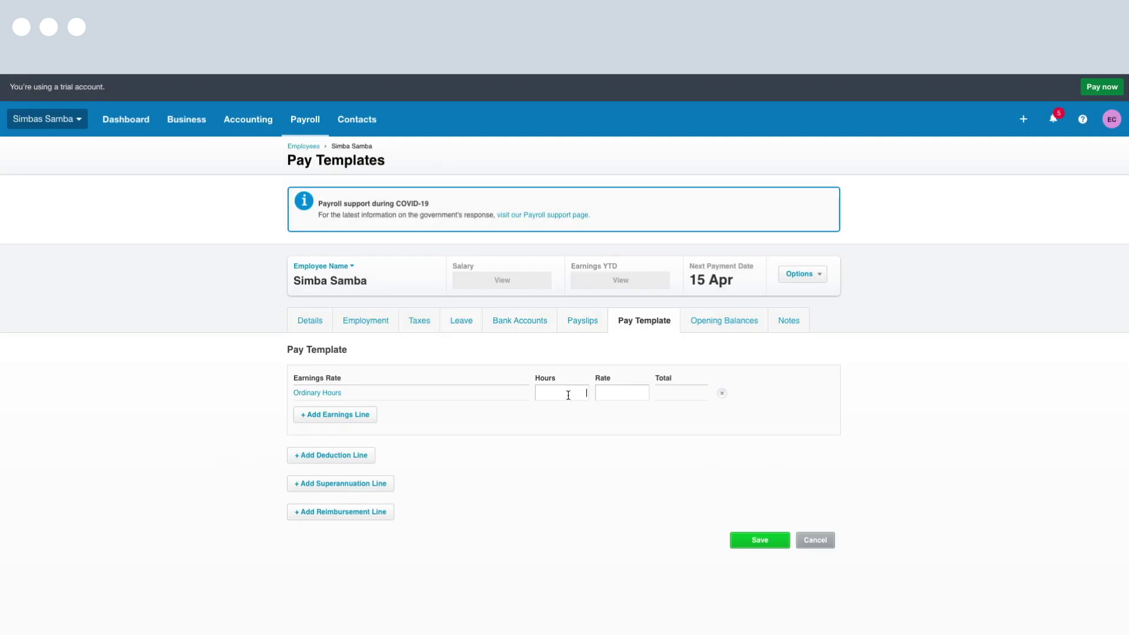
pyautogui.write('76')
pyautogui.press('Tab')
pyautogui.write('25')
pyautogui.click(177, 436)
# Add a Rest Super statutory-rate superannuation line and save the pay template
pyautogui.click(329, 485)
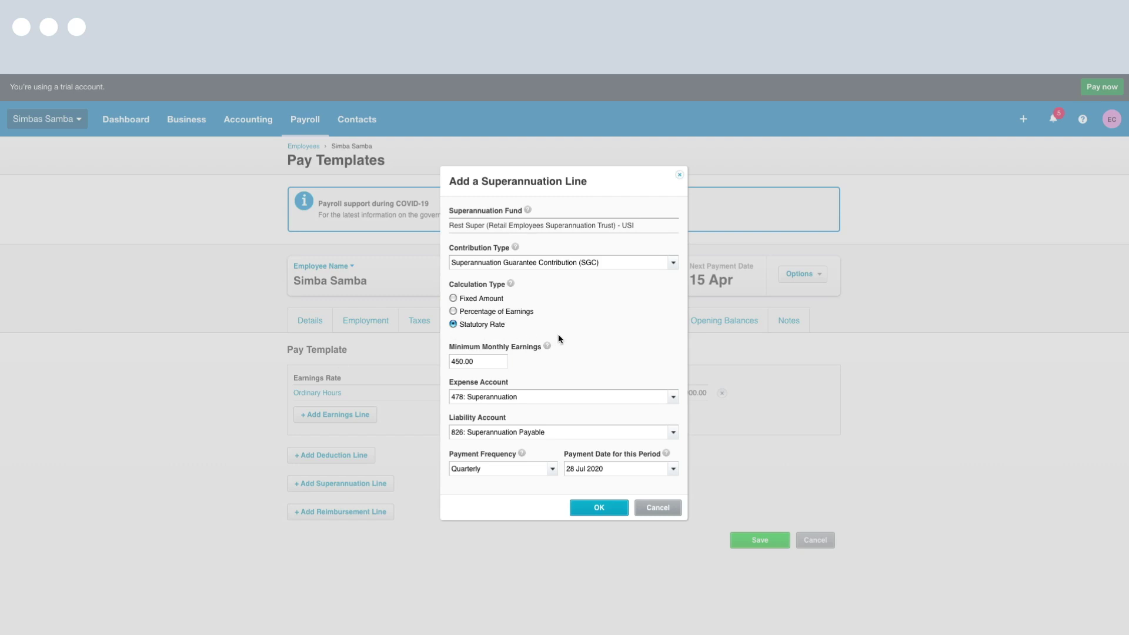
pyautogui.click(597, 508)
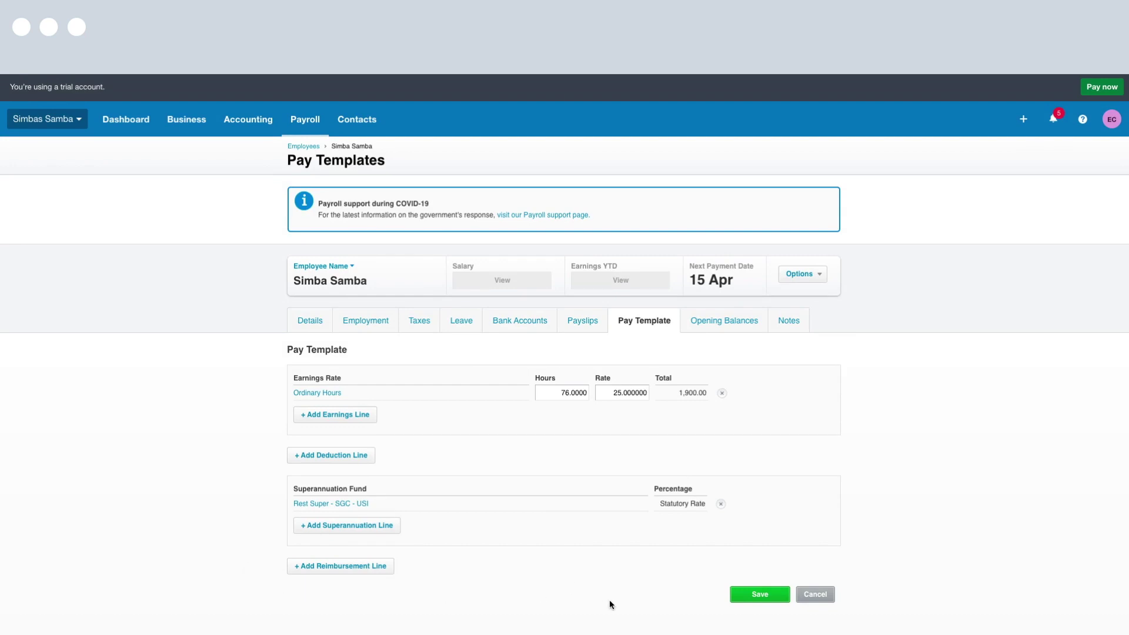
pyautogui.click(751, 598)
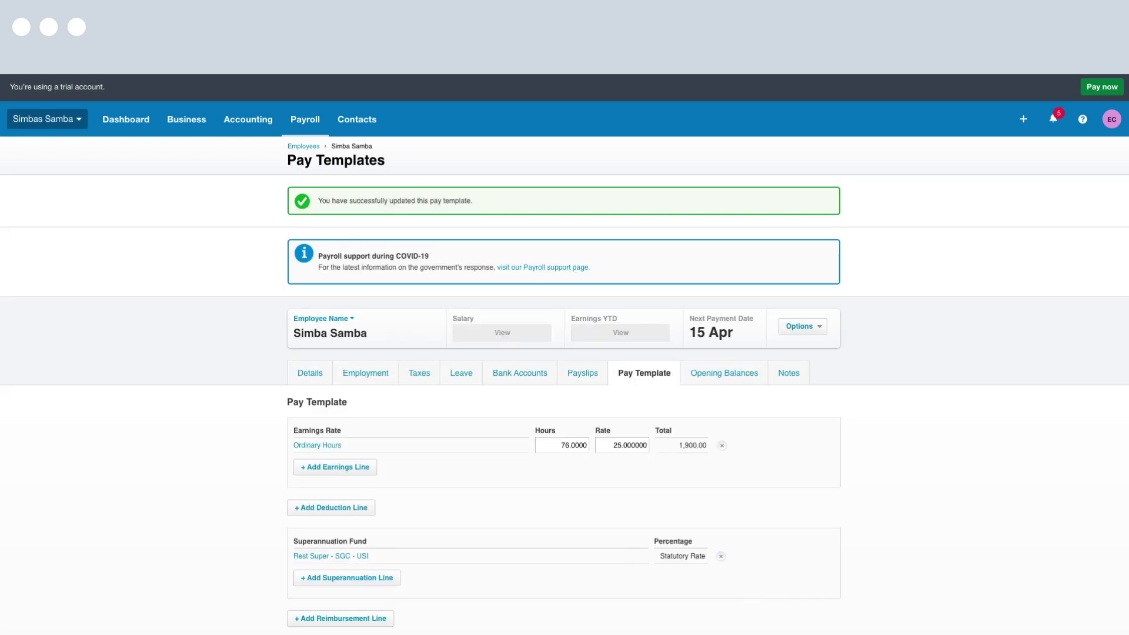
# Review the employee's Opening Balances, then the empty Notes tab
pyautogui.click(739, 378)
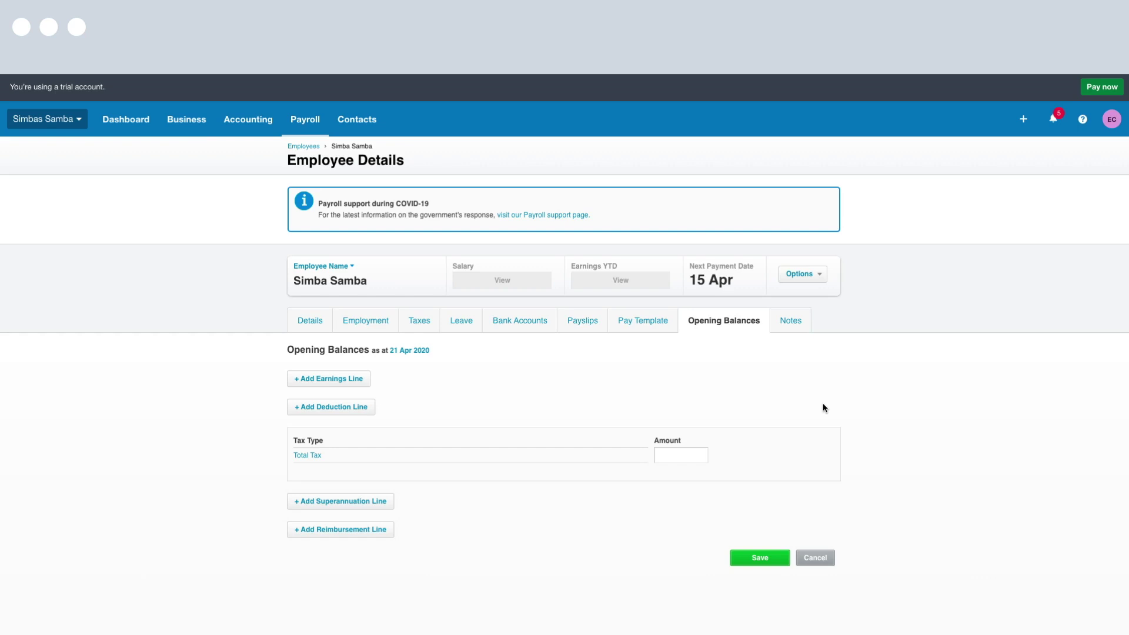
pyautogui.click(799, 325)
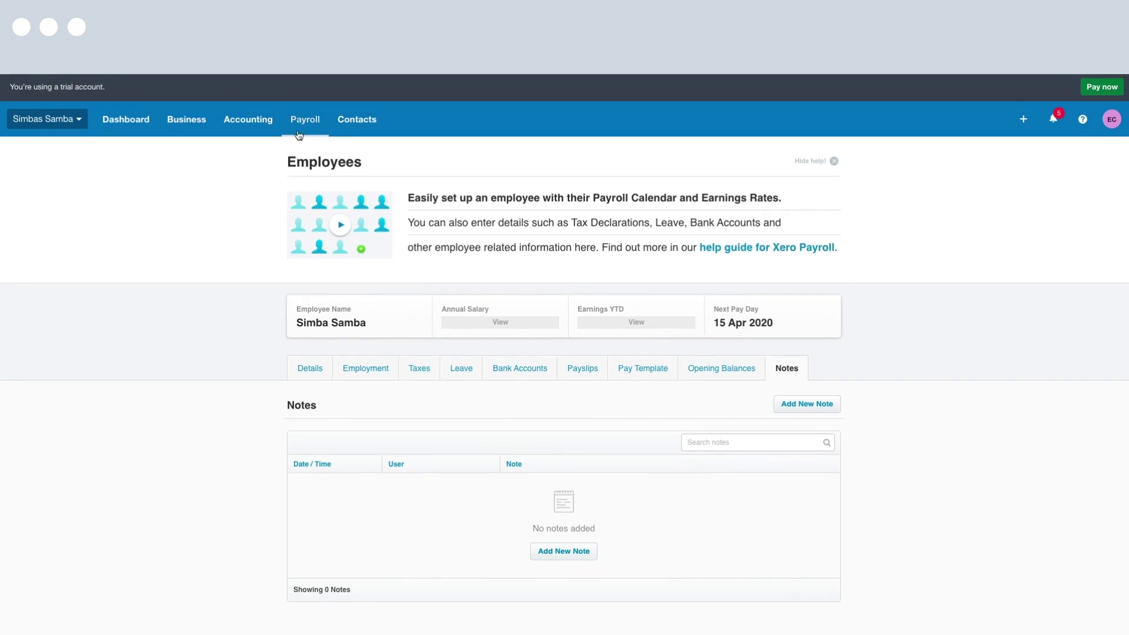
# From the Payroll Overview, opt in to Single Touch Payroll for tax year 2020
pyautogui.click(327, 126)
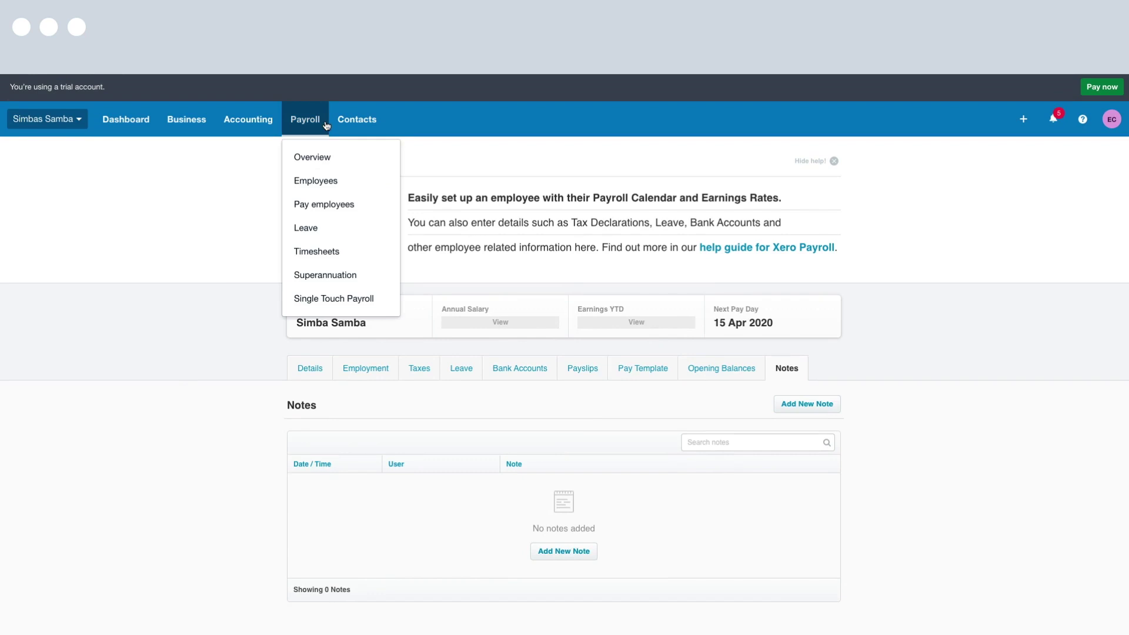
pyautogui.click(349, 159)
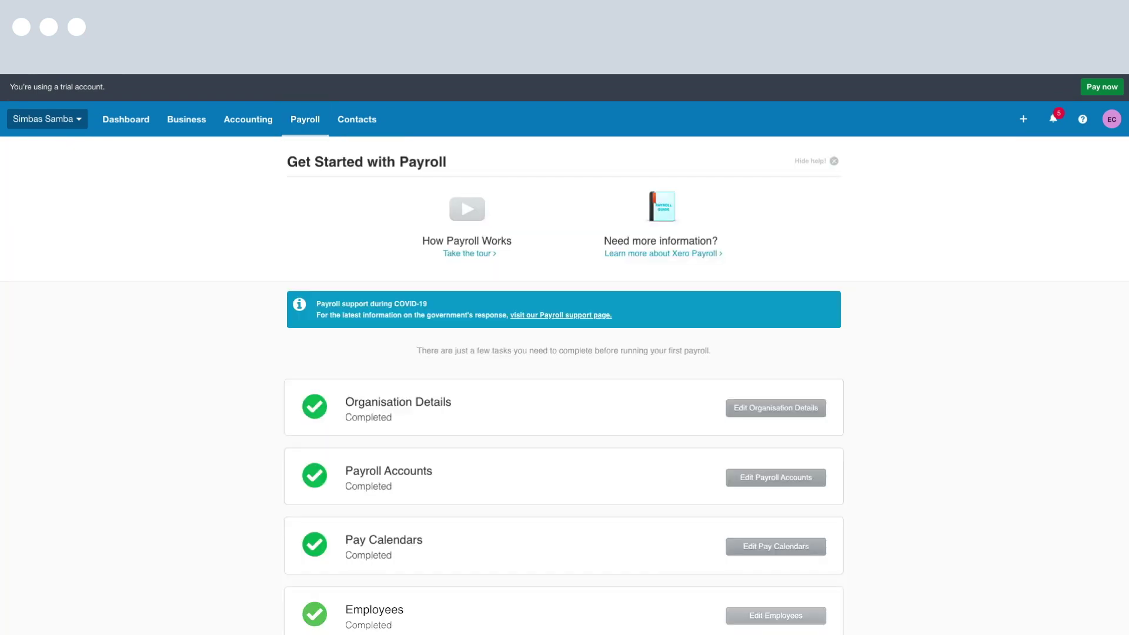
pyautogui.scroll(-2, 71, 450)
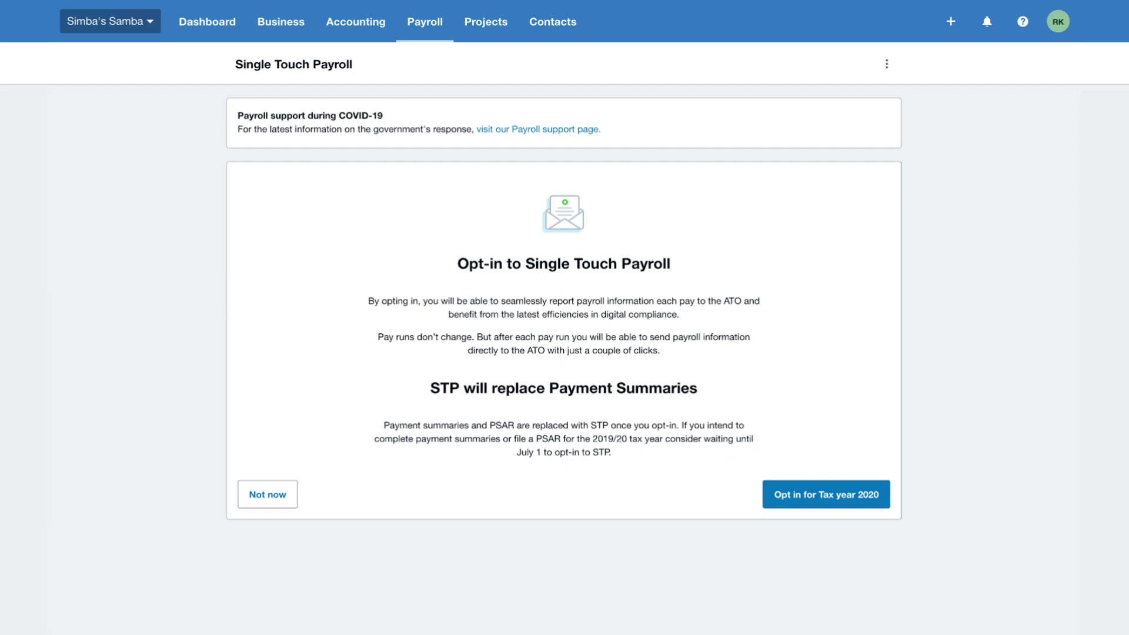
pyautogui.click(864, 484)
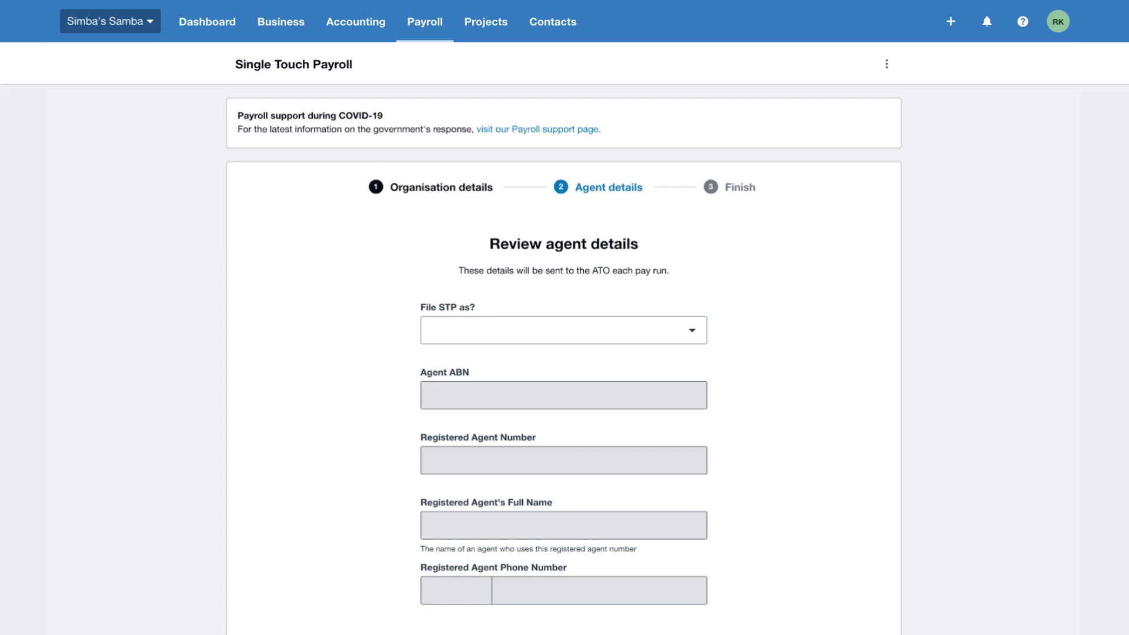
# File STP as Simba's Samba and tick the confirmation that the ATO has been contacted
pyautogui.click(642, 330)
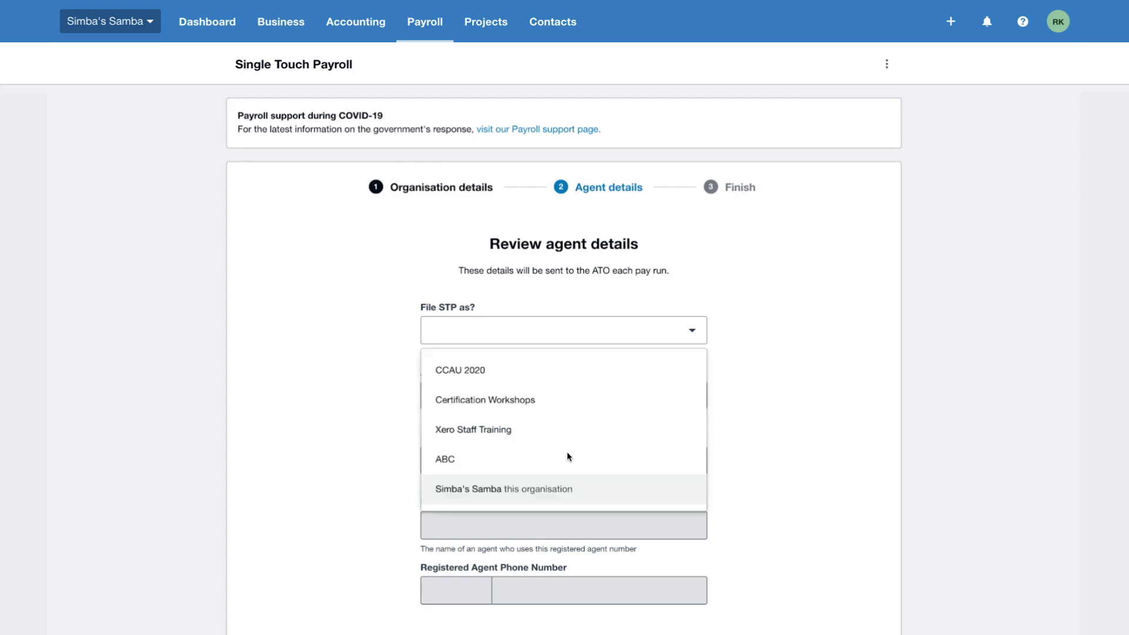
pyautogui.click(591, 492)
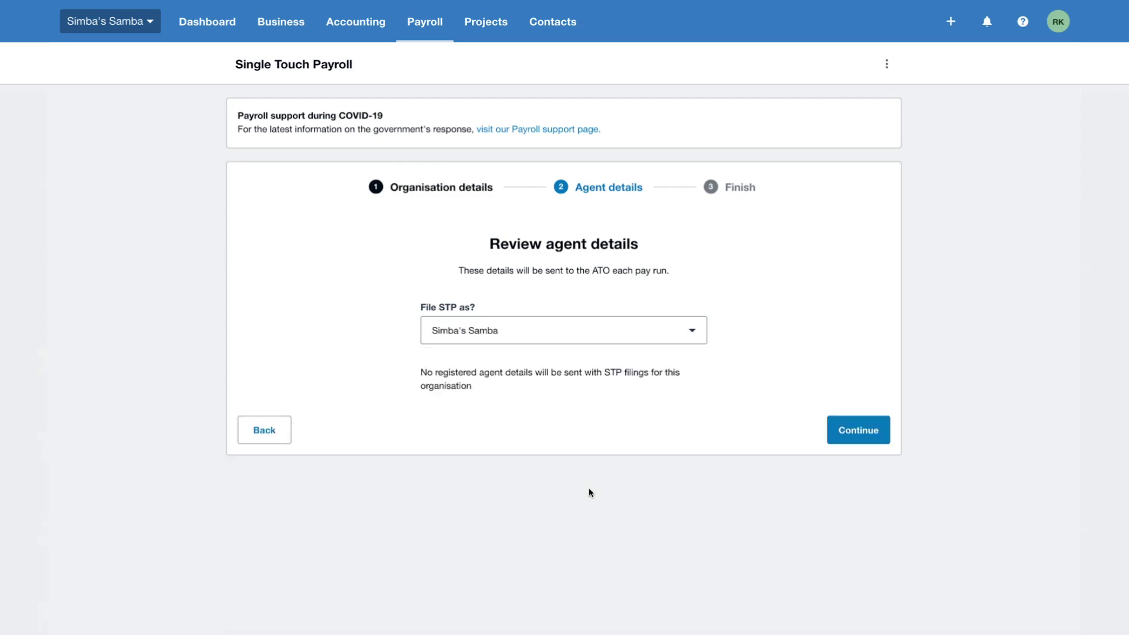
pyautogui.click(867, 428)
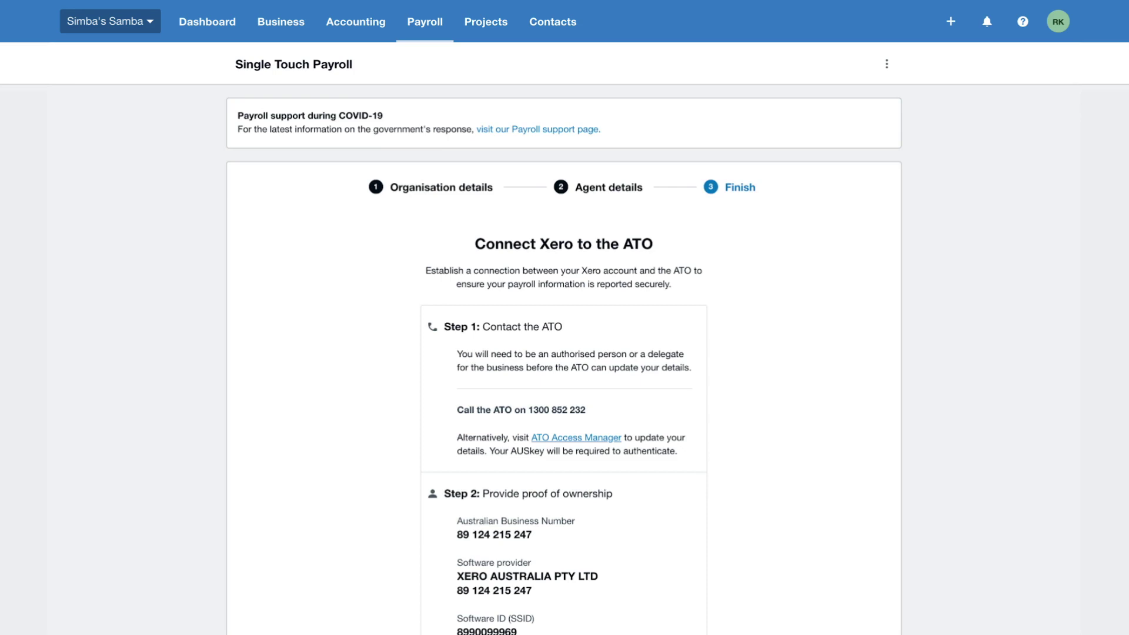
pyautogui.scroll(-5, 948, 394)
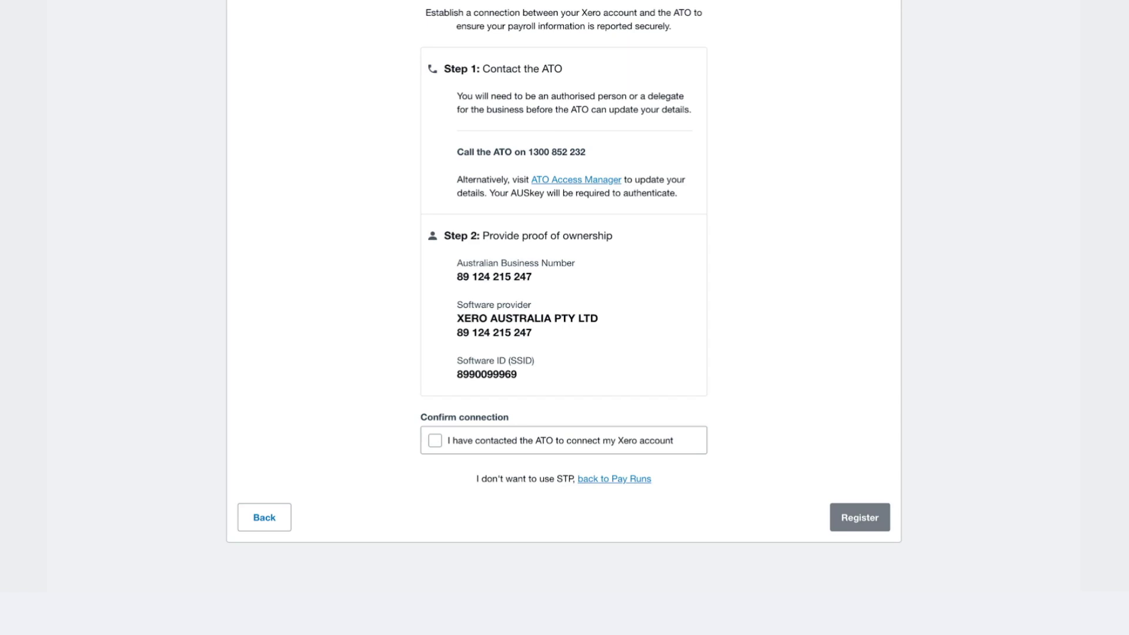
pyautogui.click(436, 441)
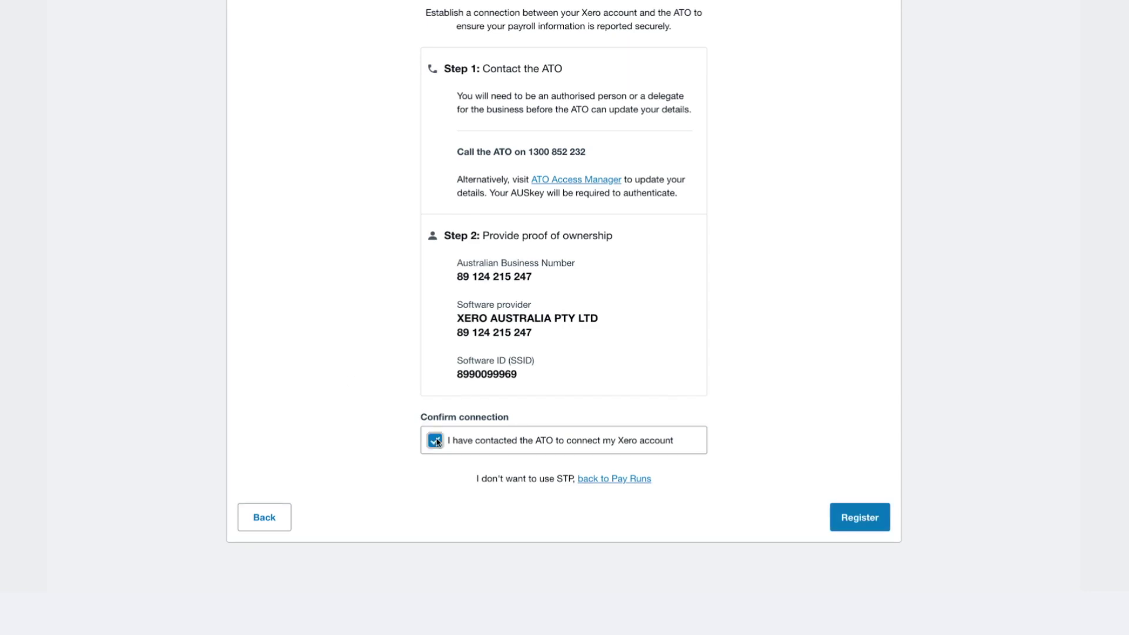